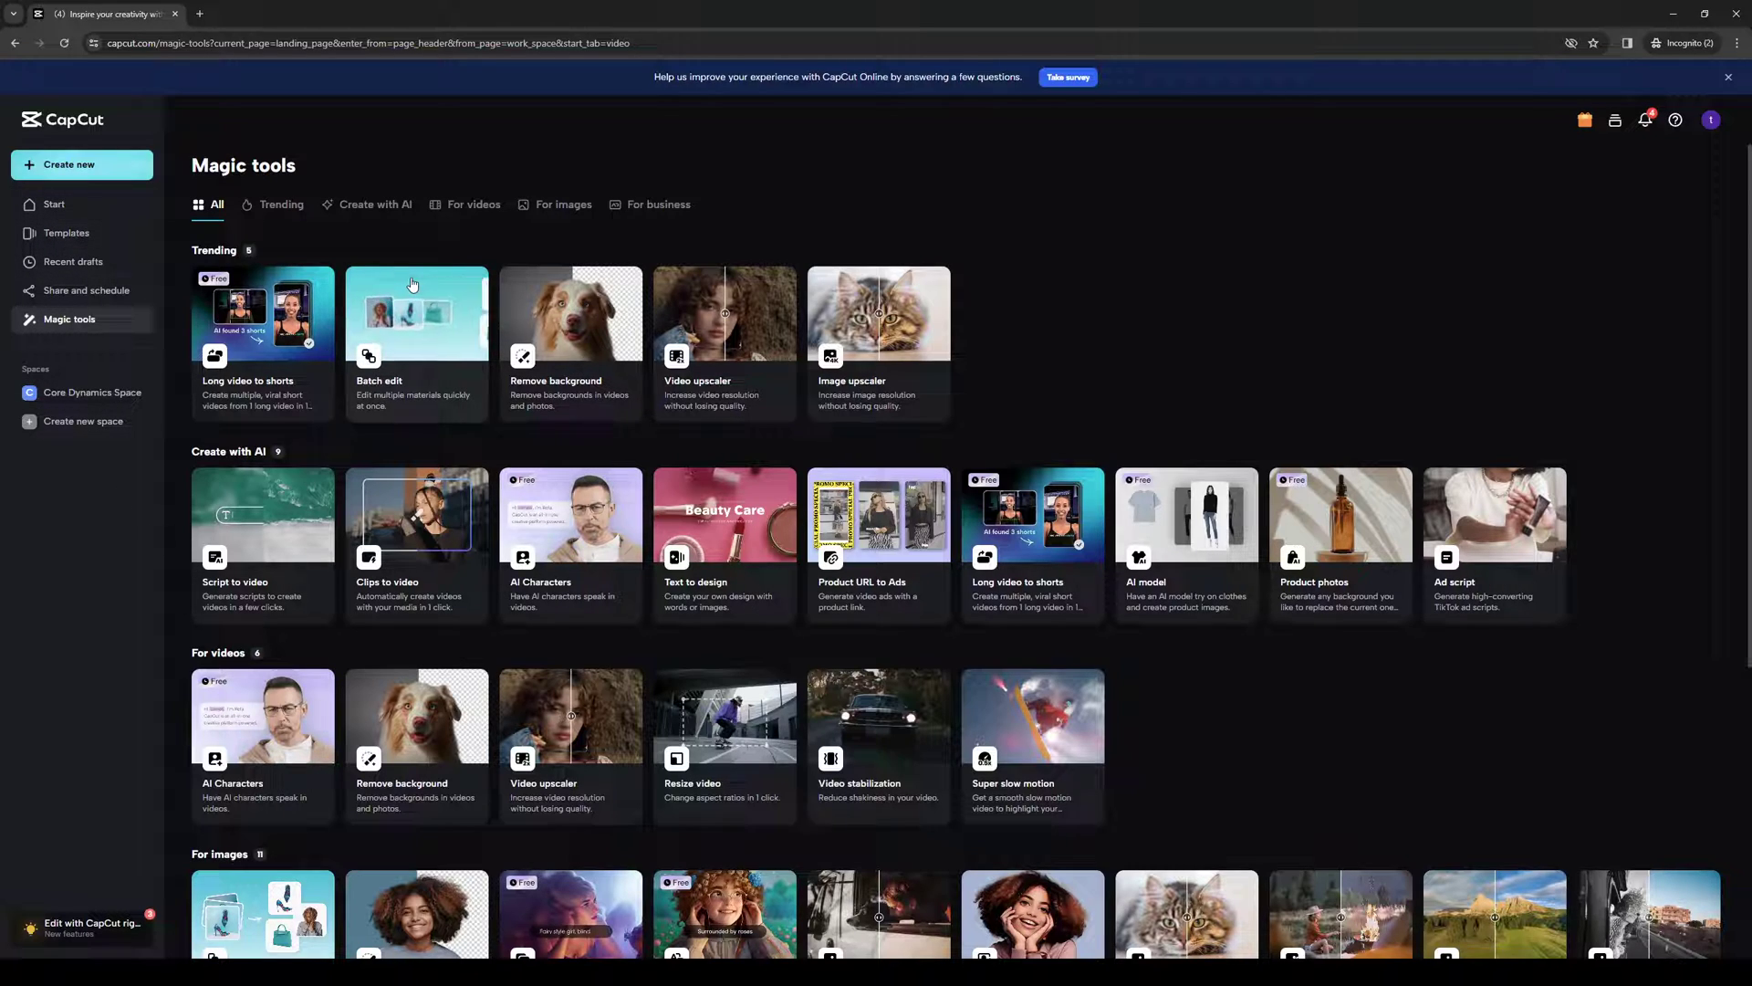
# Step: Start a new blank-canvas video project and switch to its editor
pyautogui.click(91, 172)
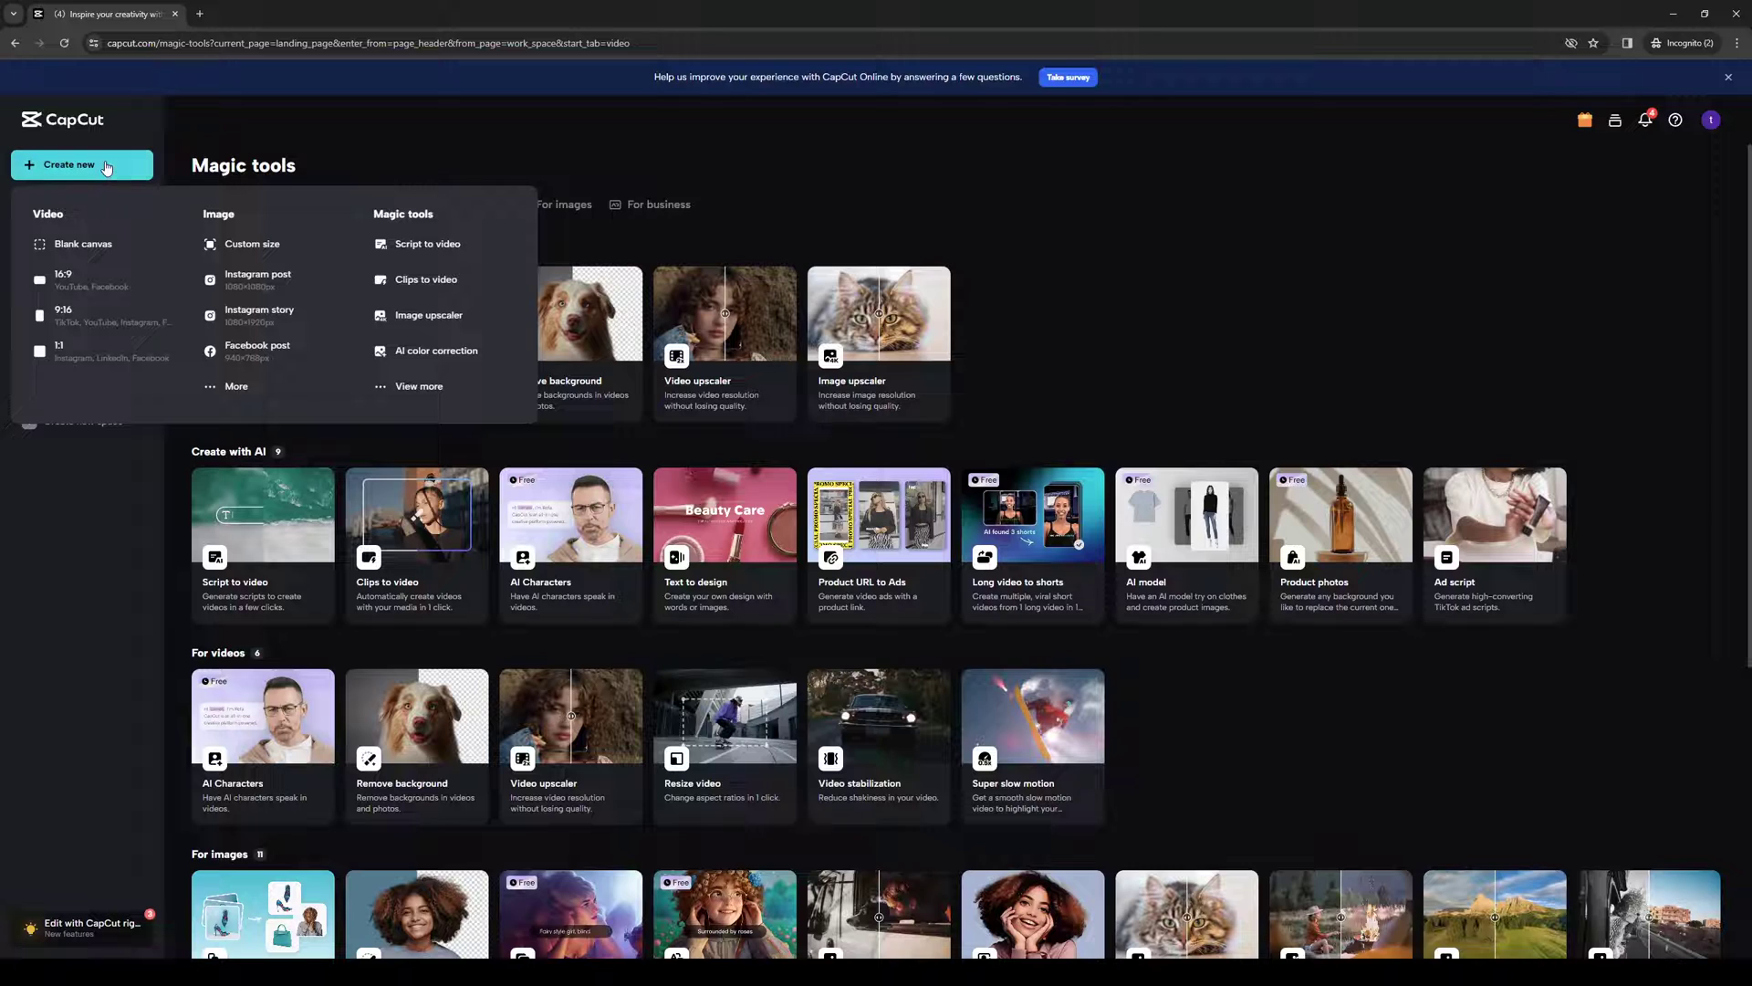
pyautogui.click(94, 244)
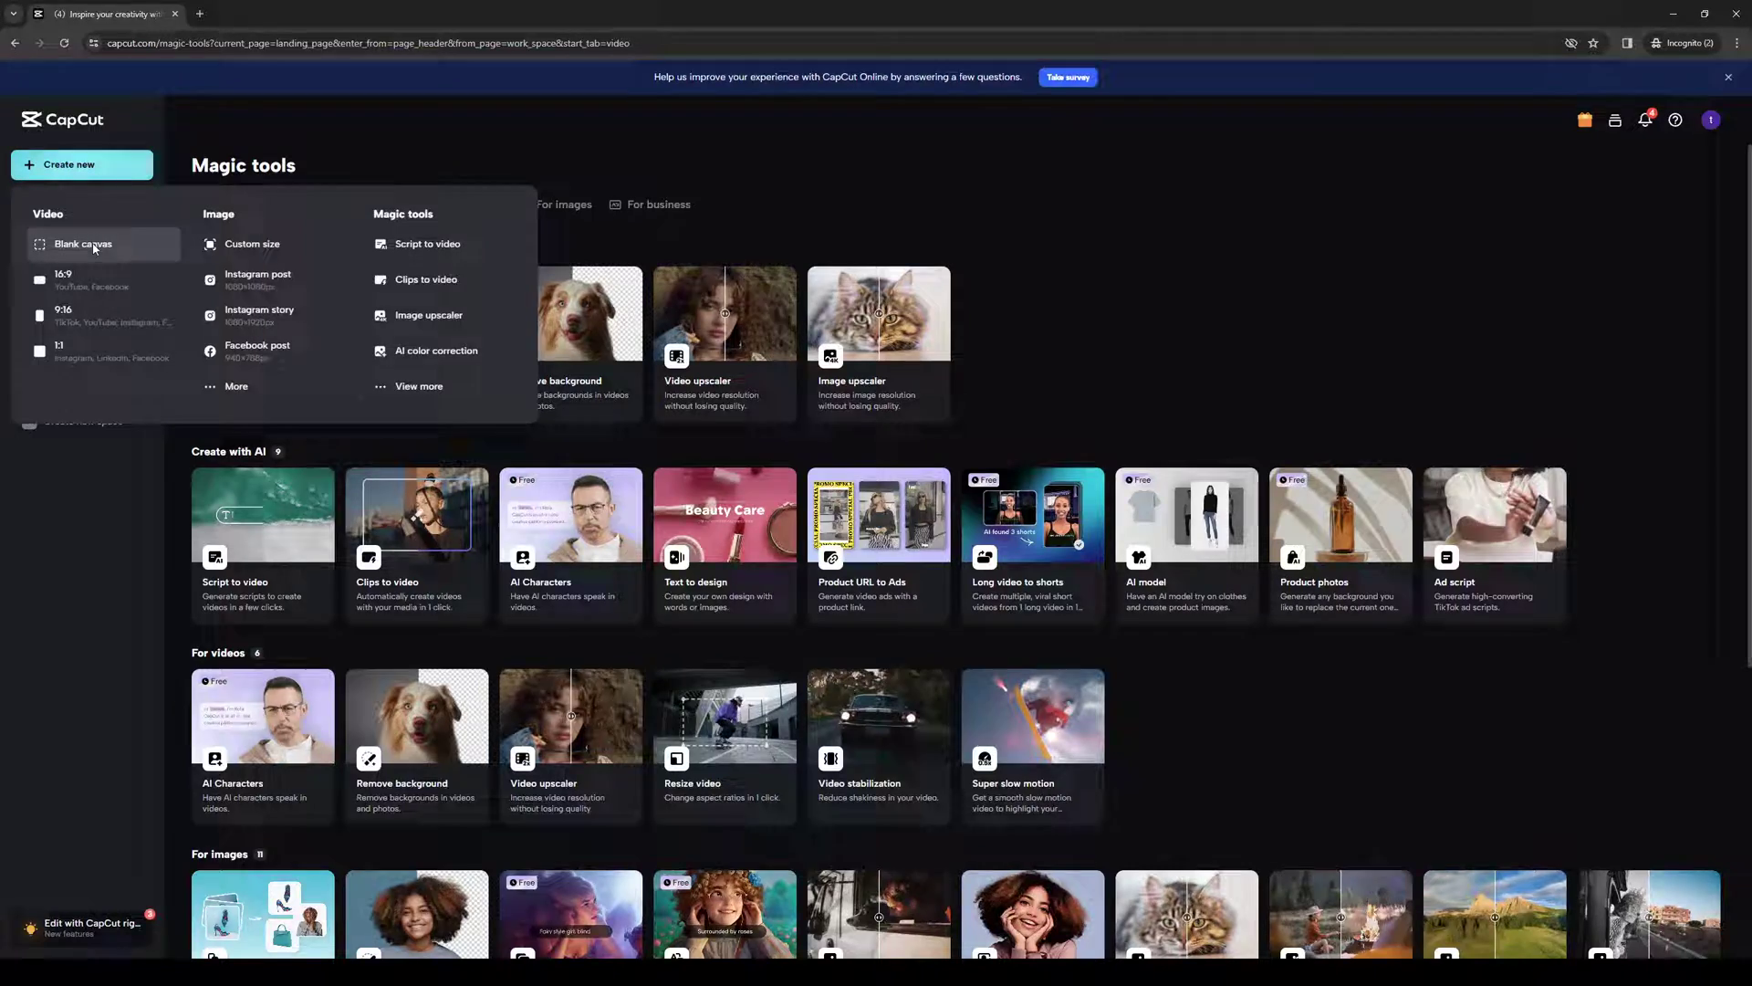
pyautogui.hotkey('ctrl', 'shift', 'Tab')
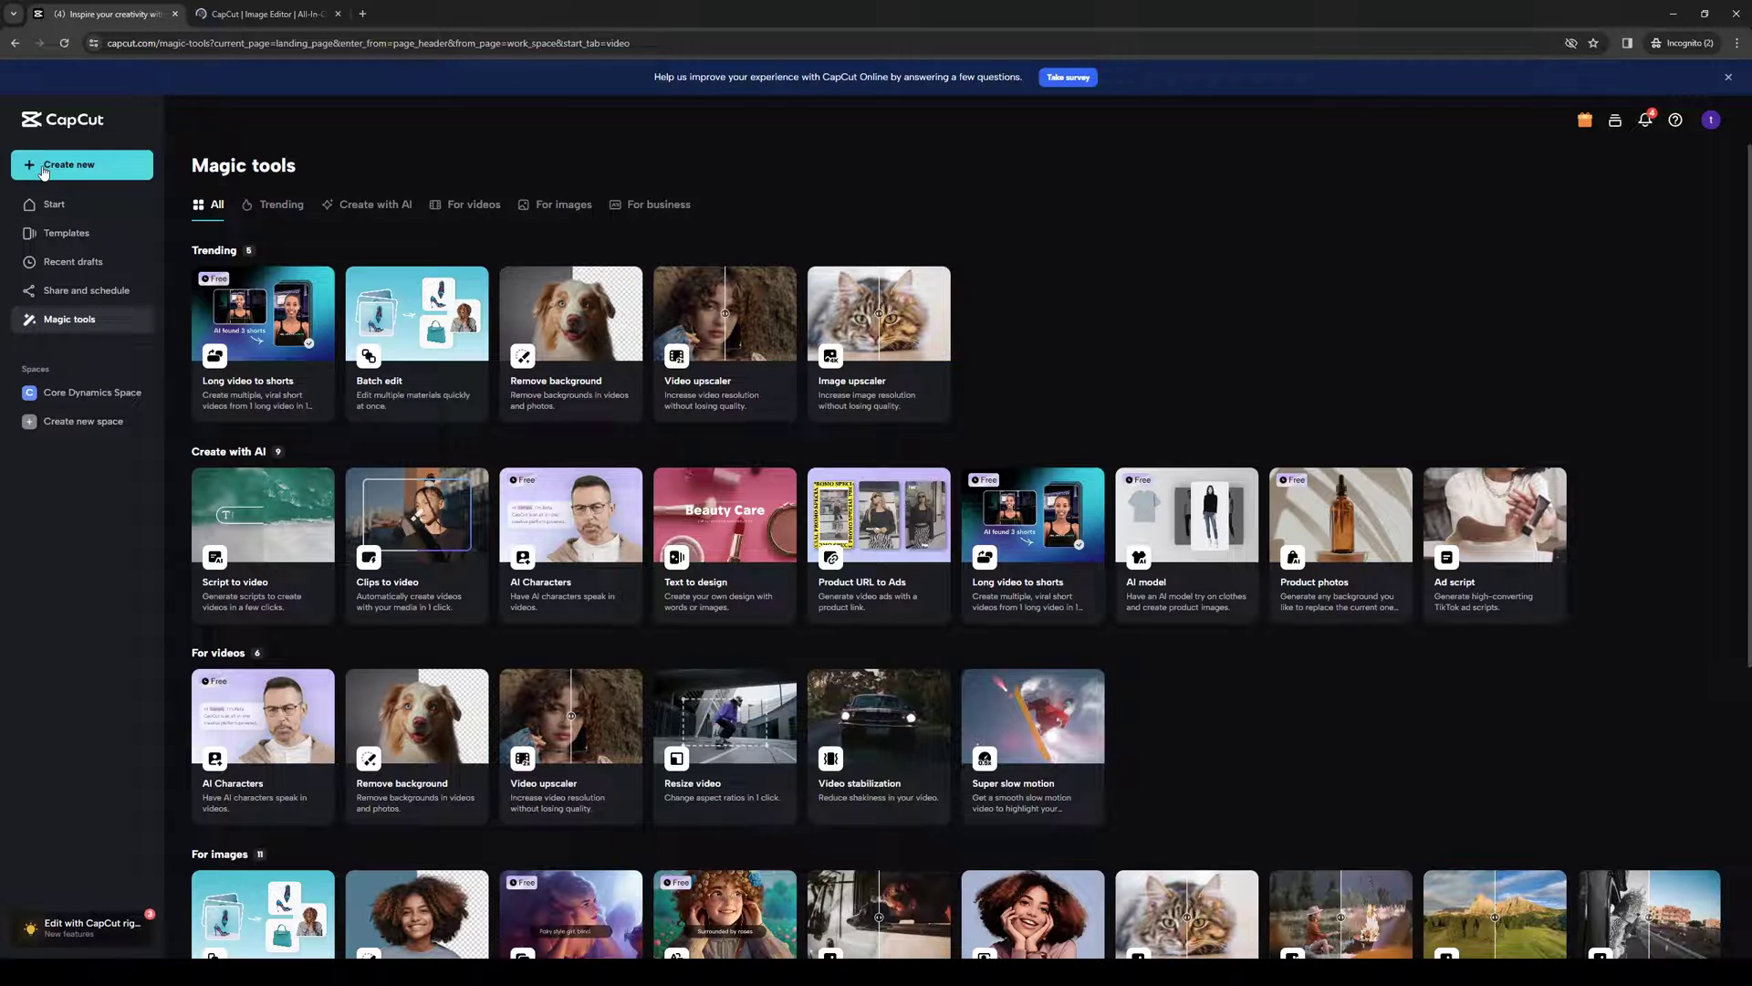
pyautogui.click(206, 9)
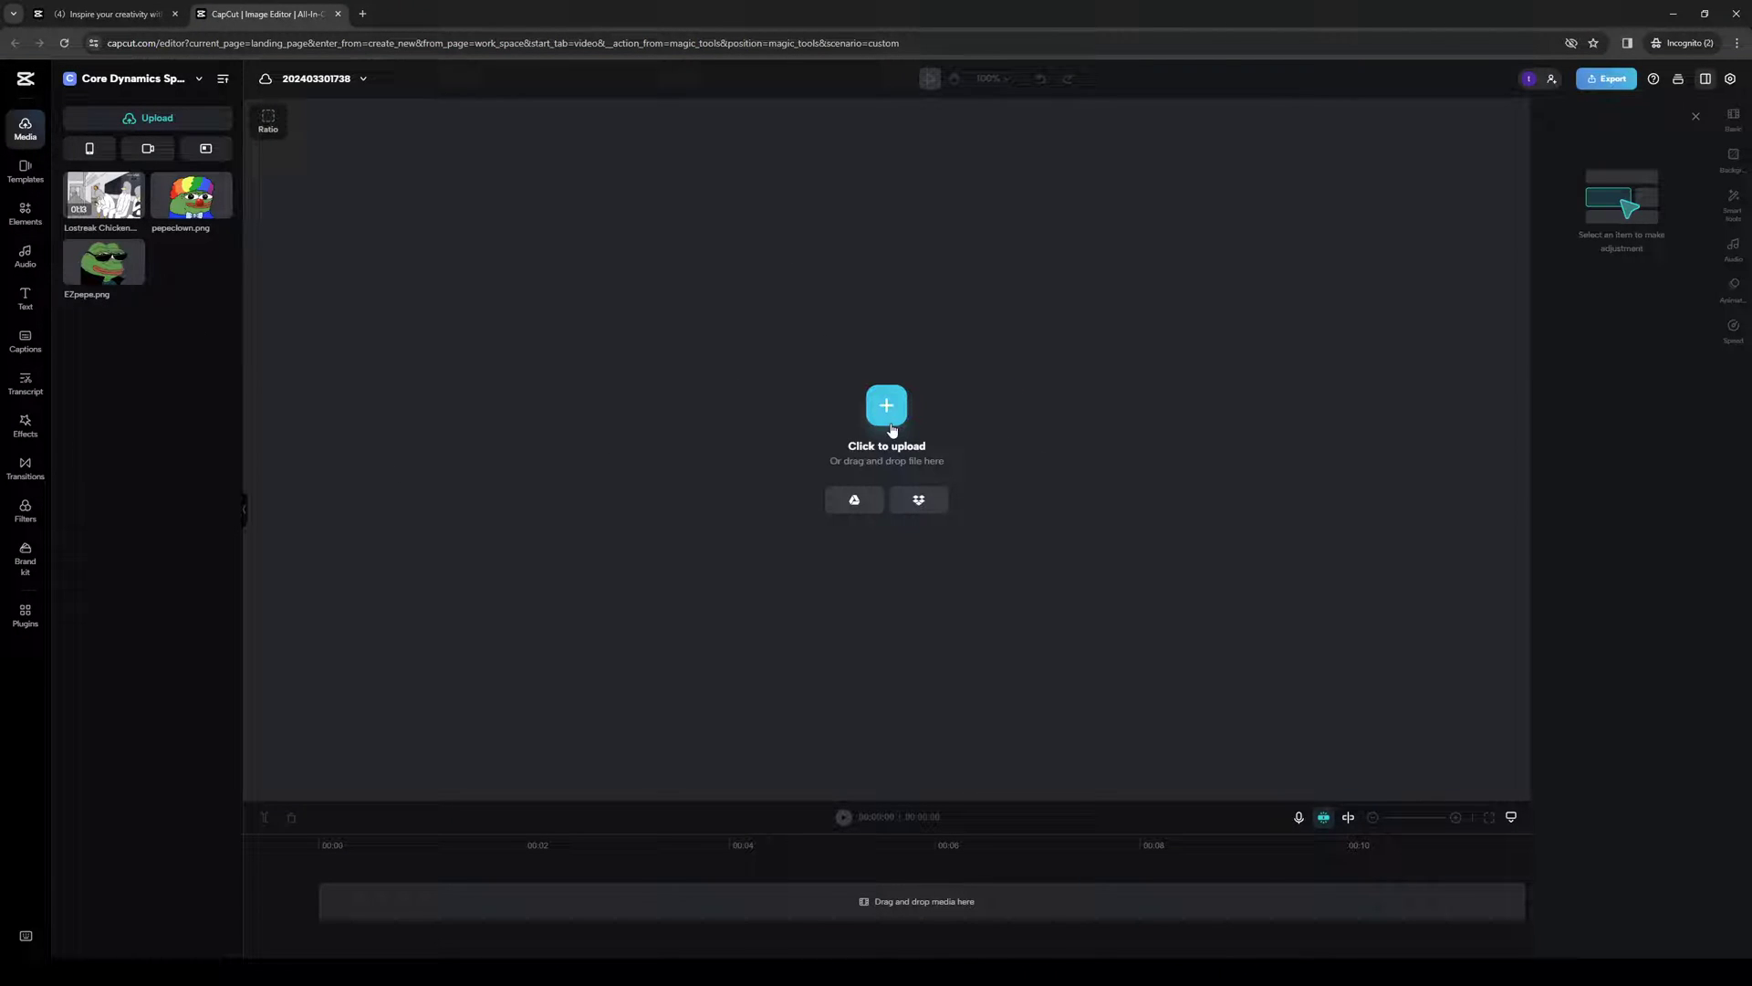
# Step: Remove the old cartoon video from Media and upload the cartoon train video file
pyautogui.rightClick(122, 201)
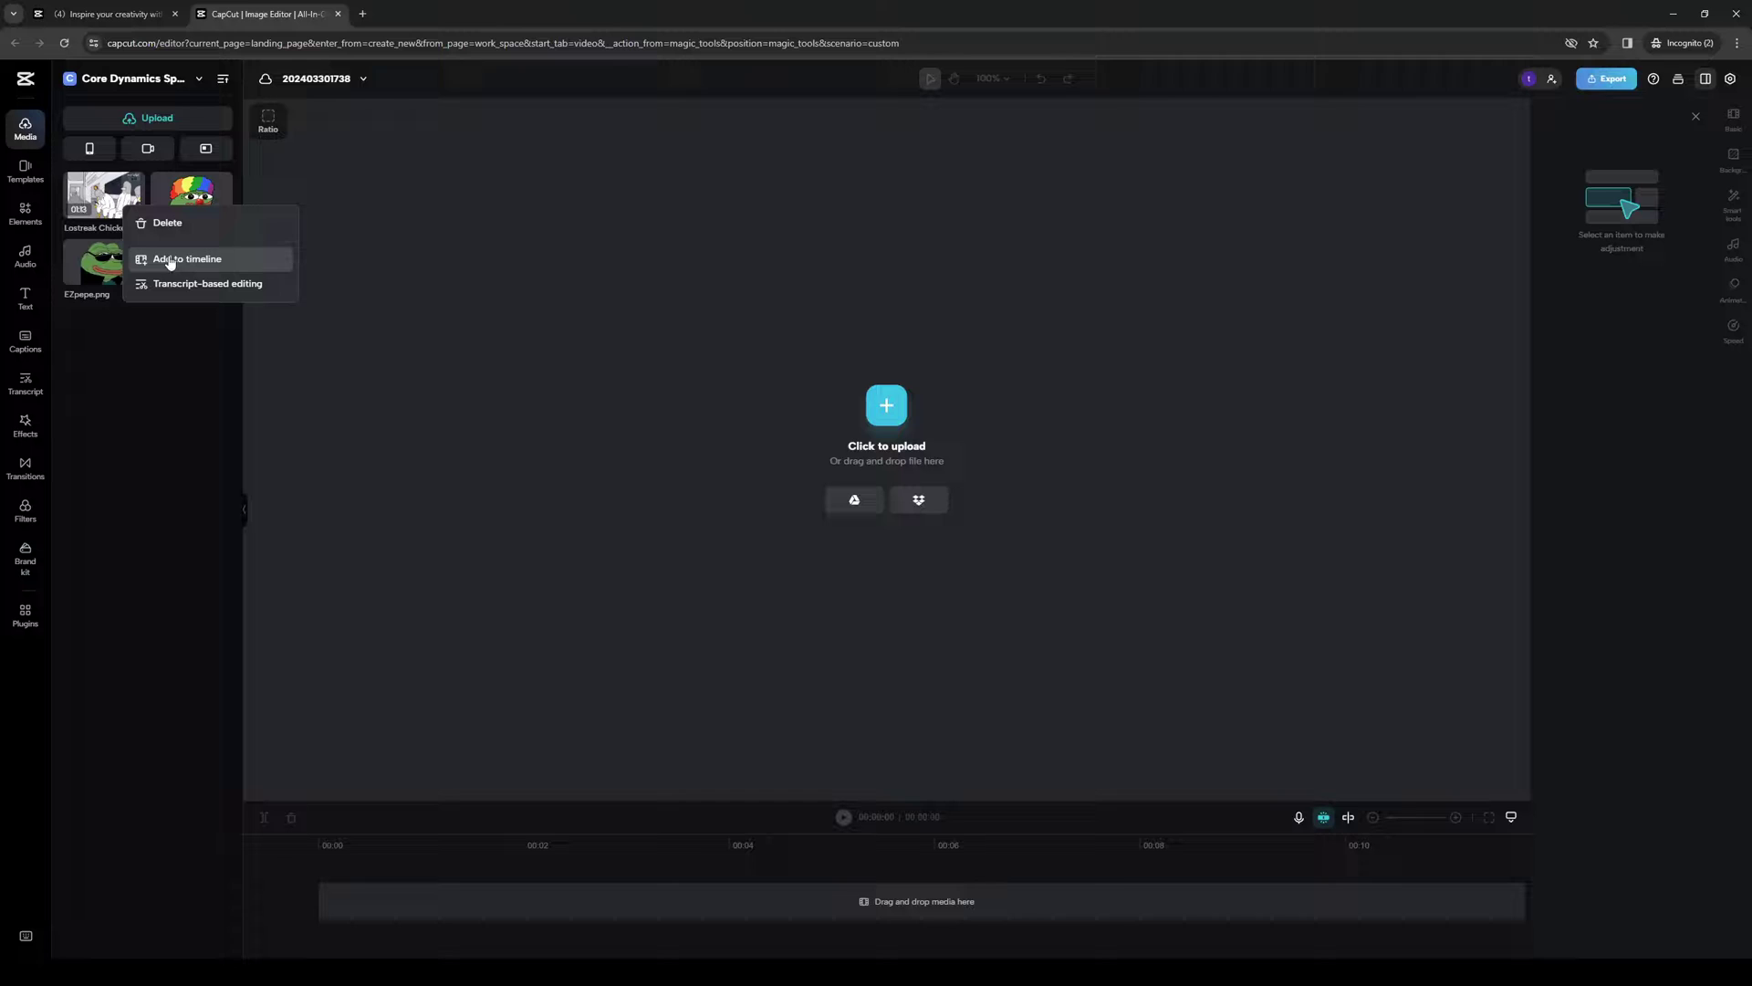
pyautogui.click(160, 223)
pyautogui.click(1001, 552)
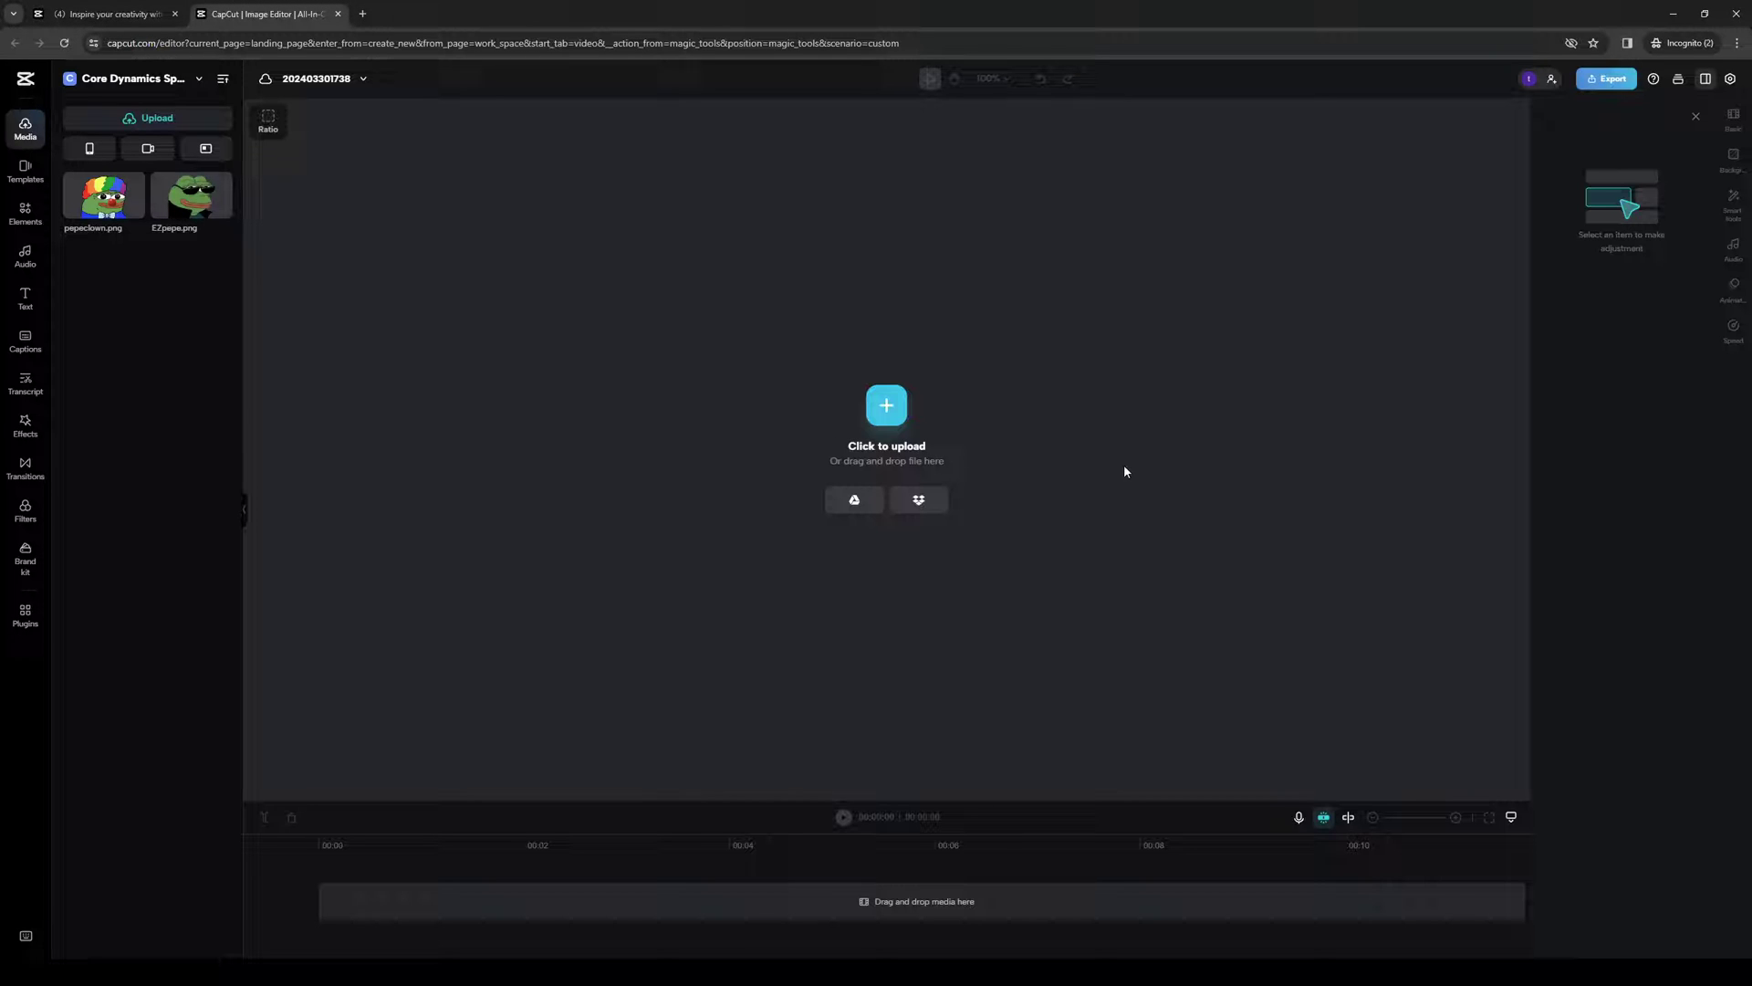
pyautogui.click(888, 409)
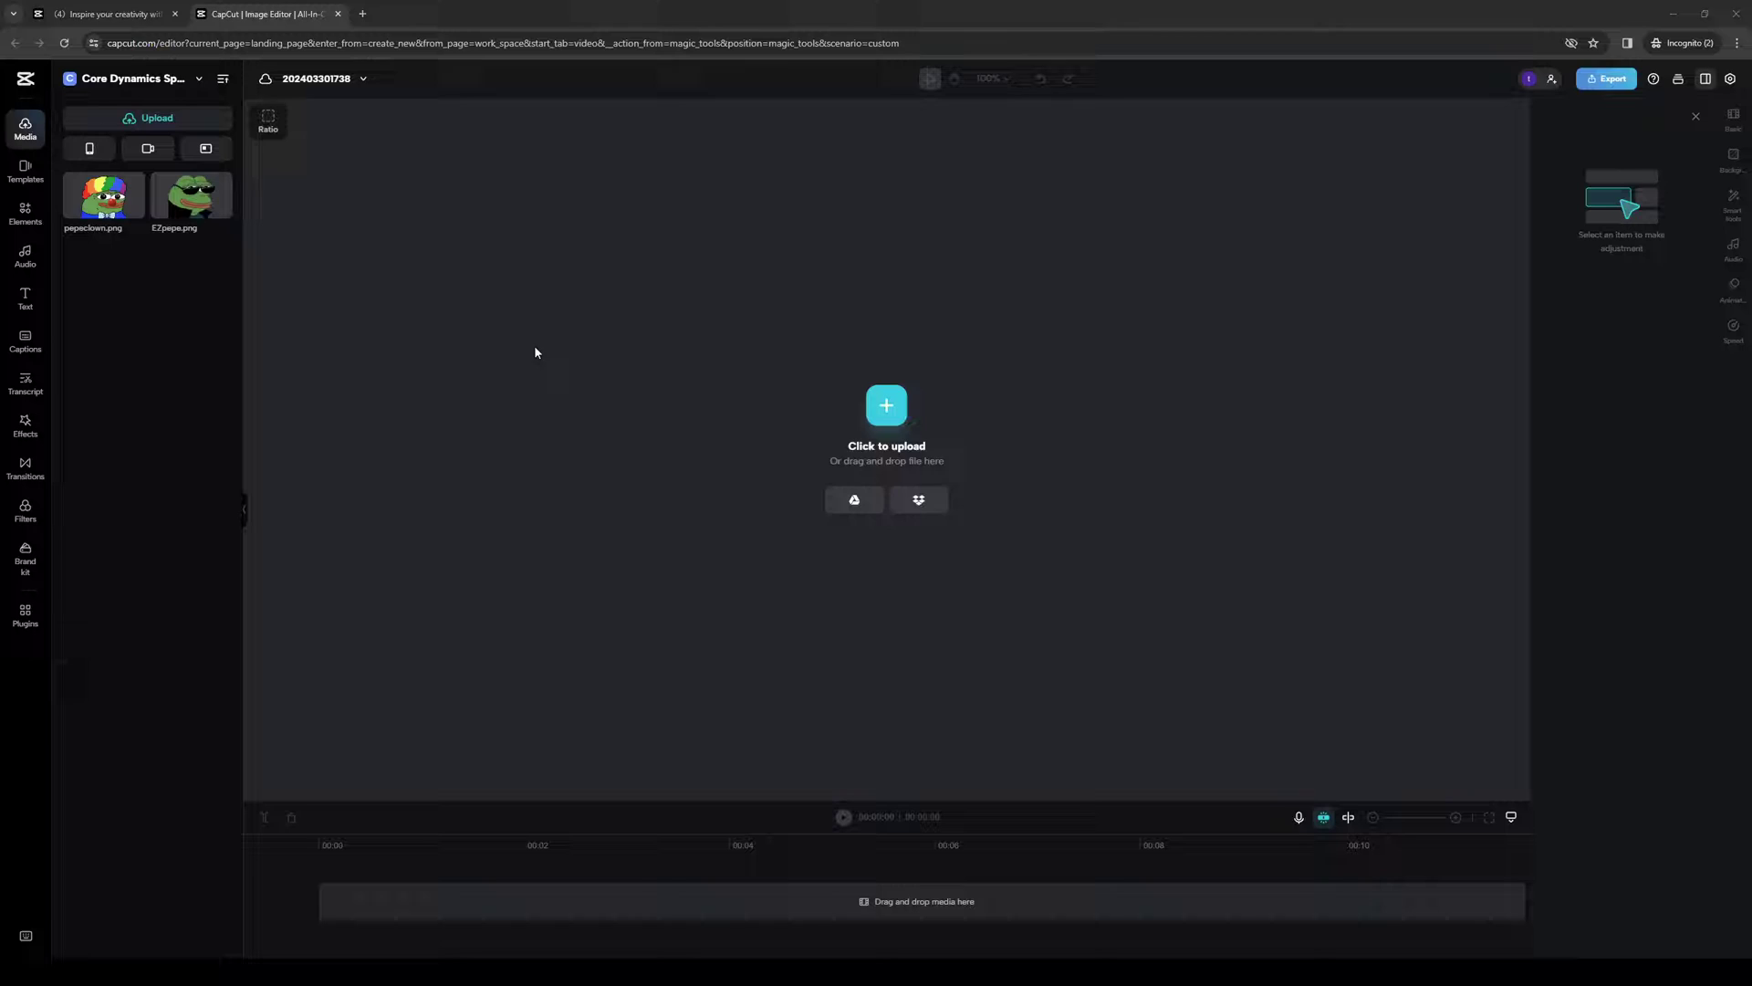
pyautogui.press('Return')
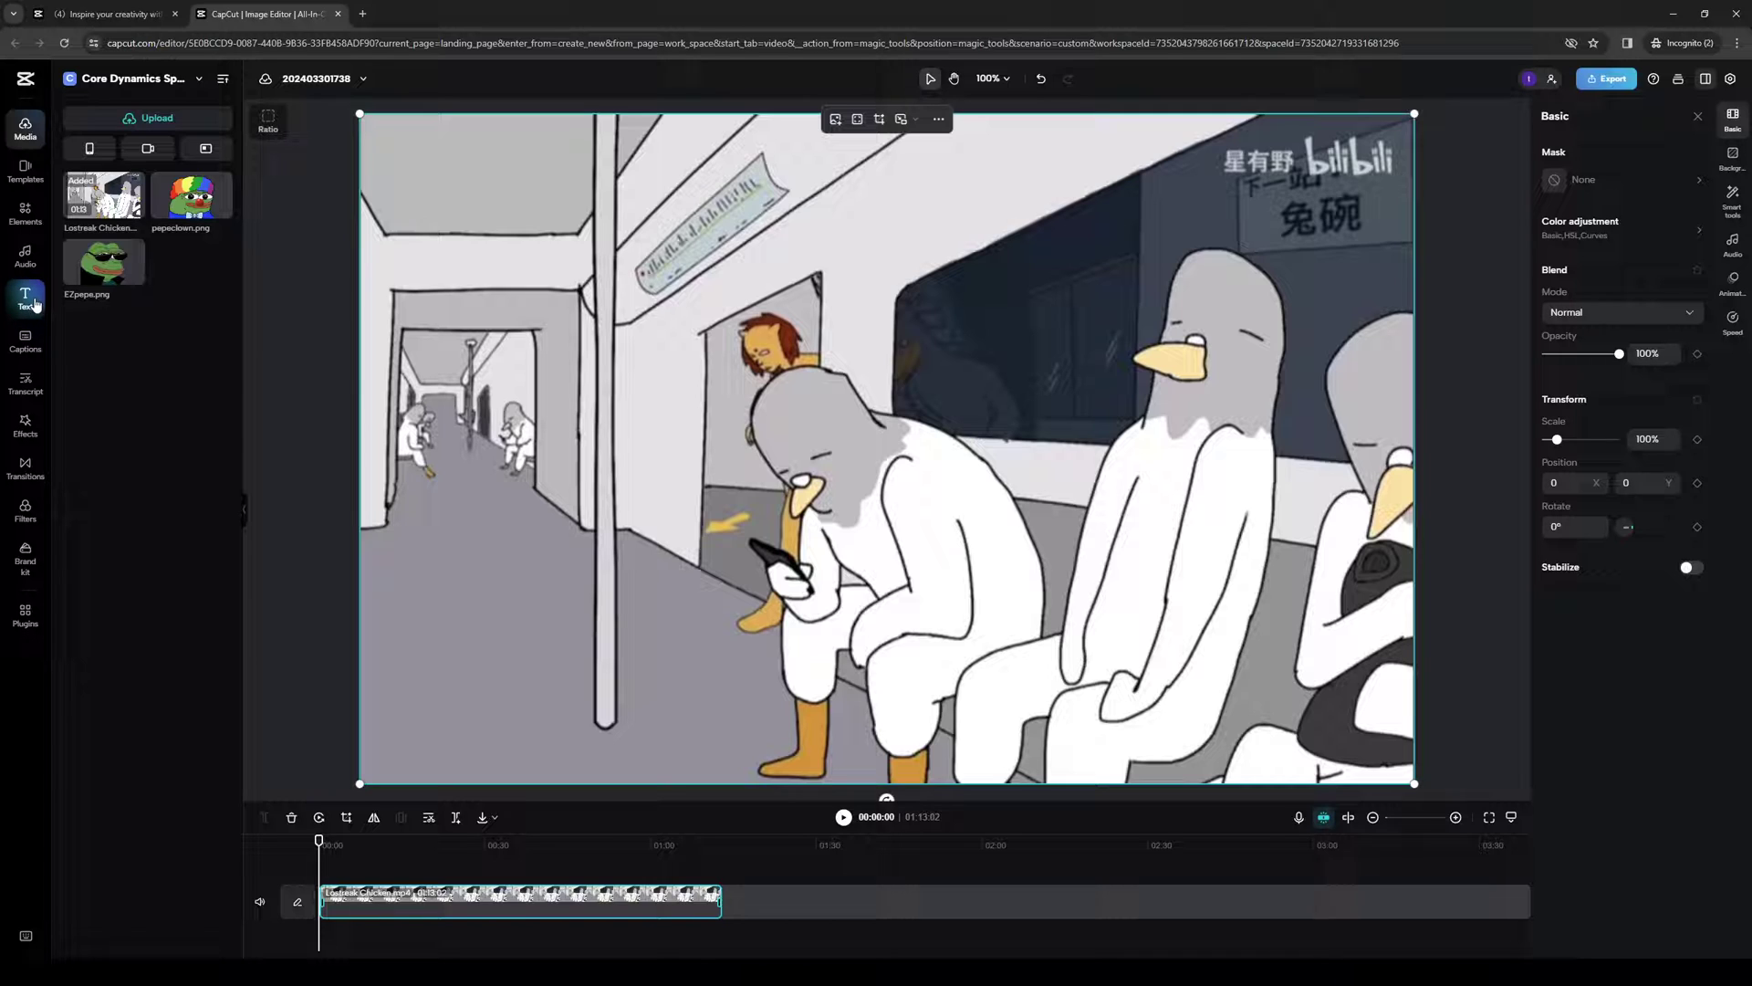
# Step: Add a heading text layer, move it near the top and scale it to 129%
pyautogui.click(32, 308)
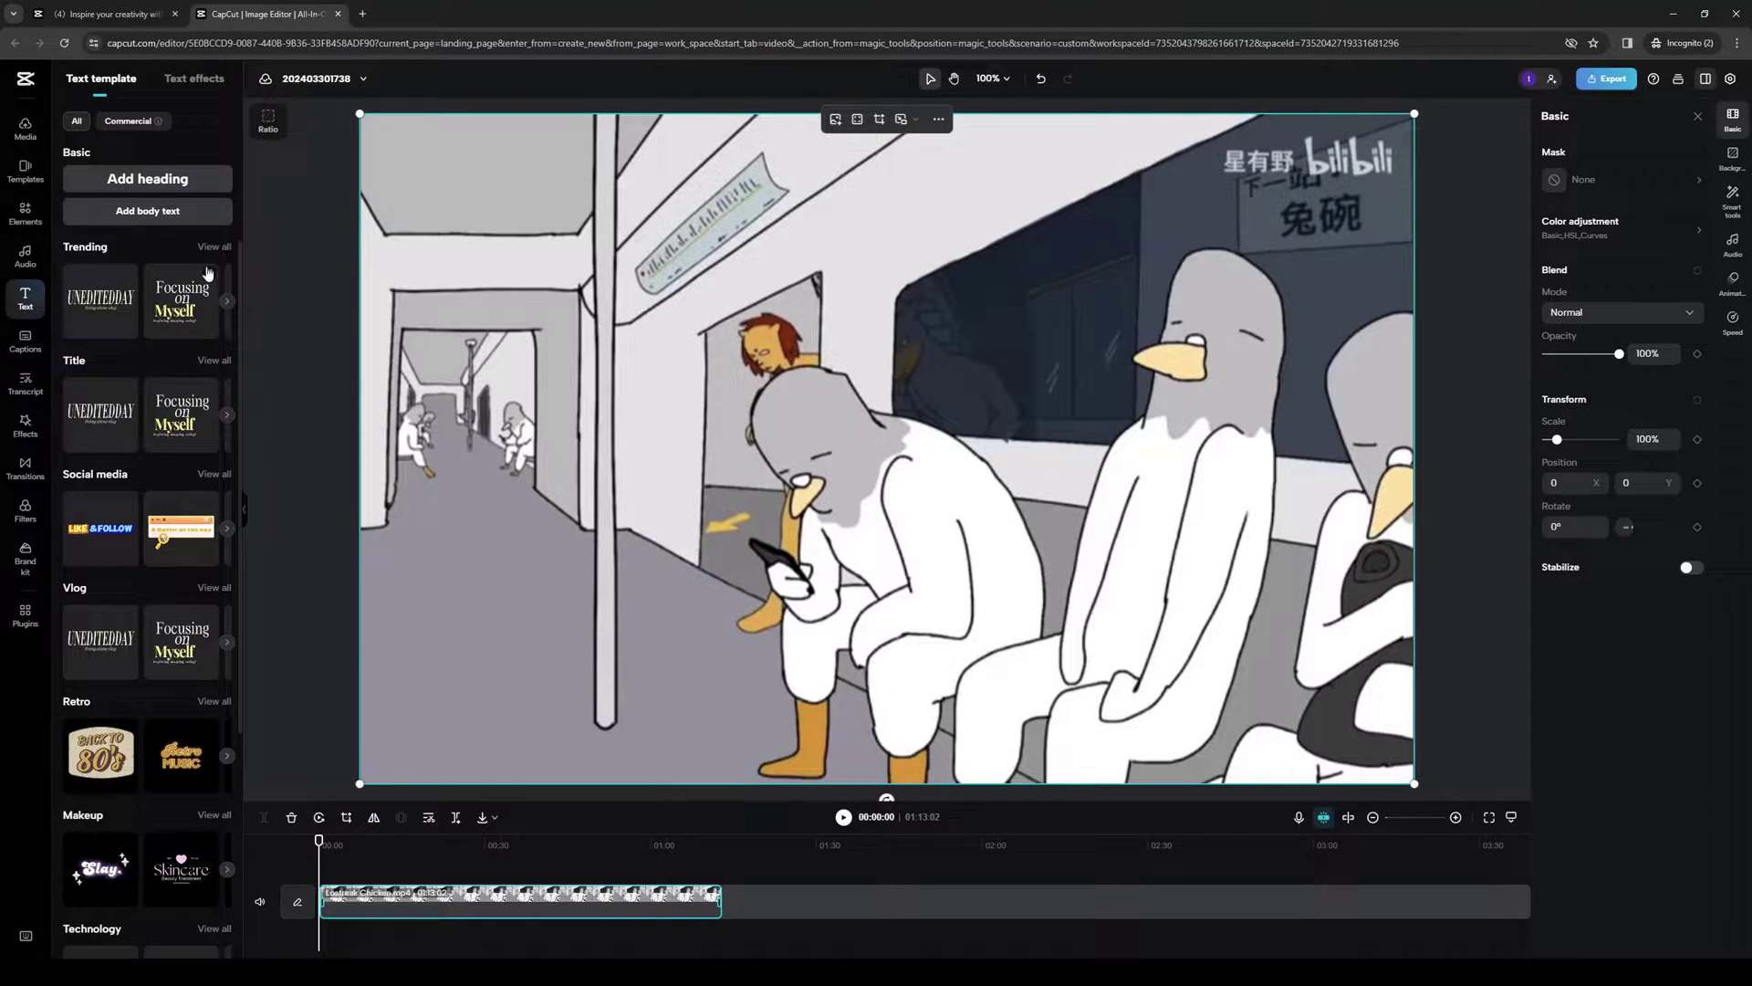
pyautogui.click(167, 180)
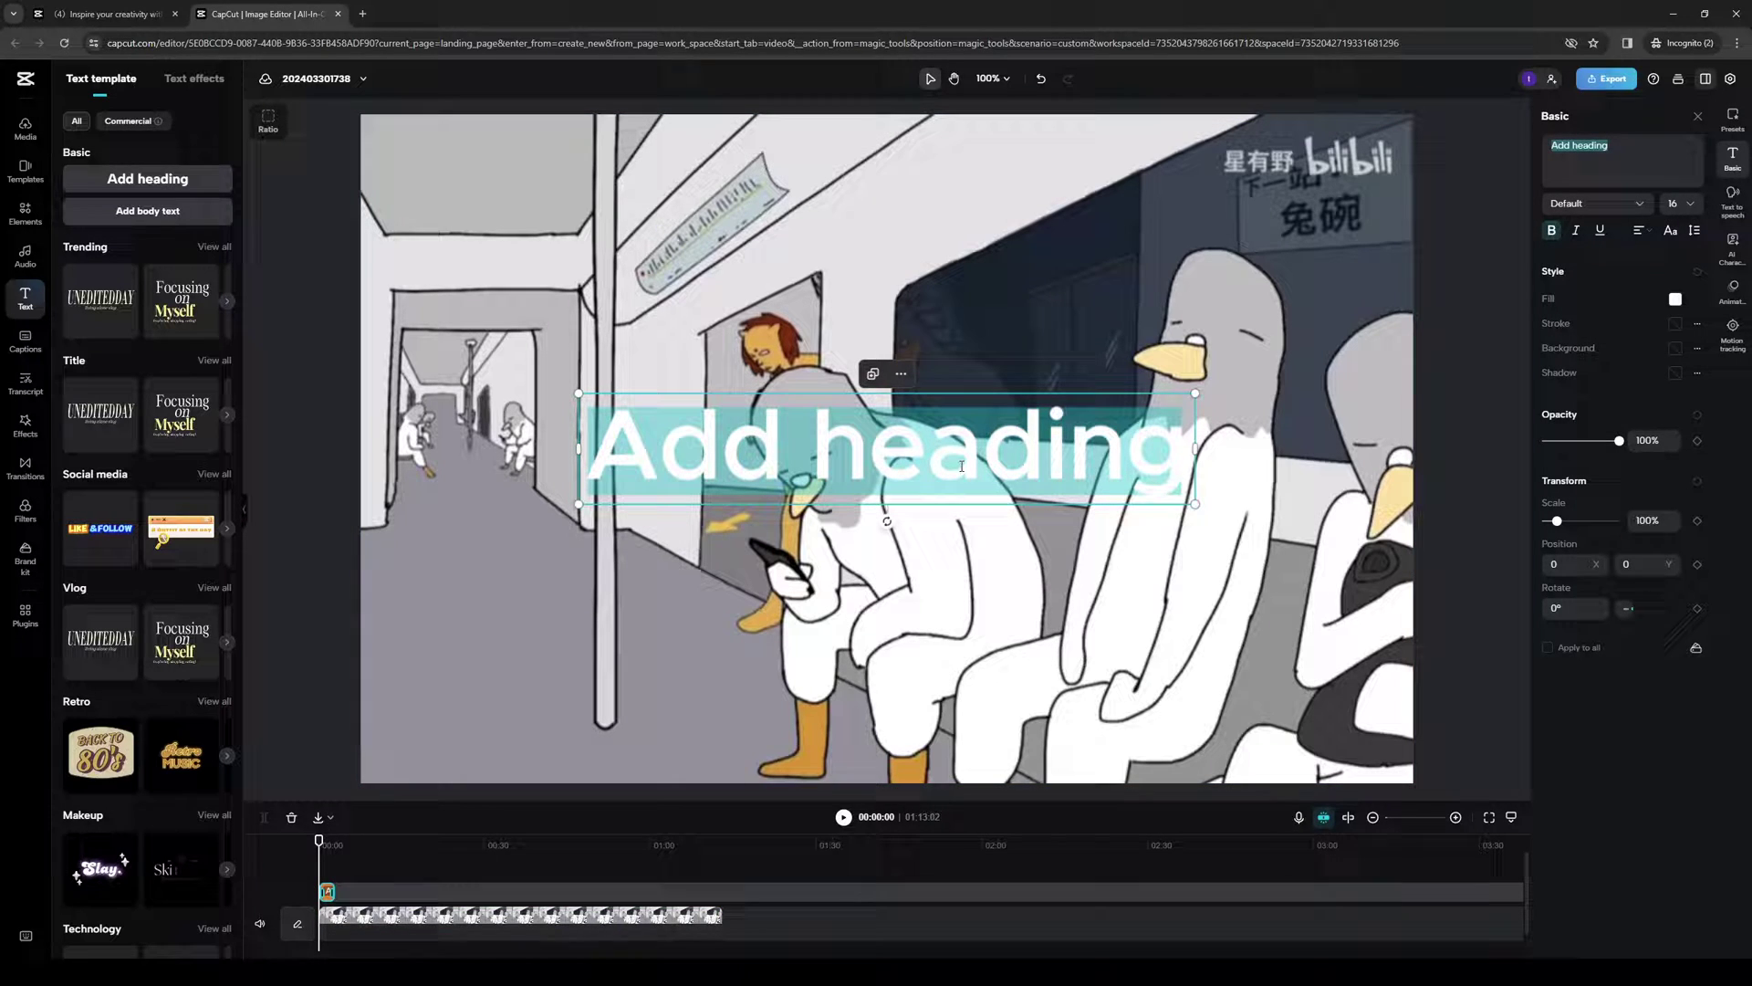
pyautogui.click(916, 418)
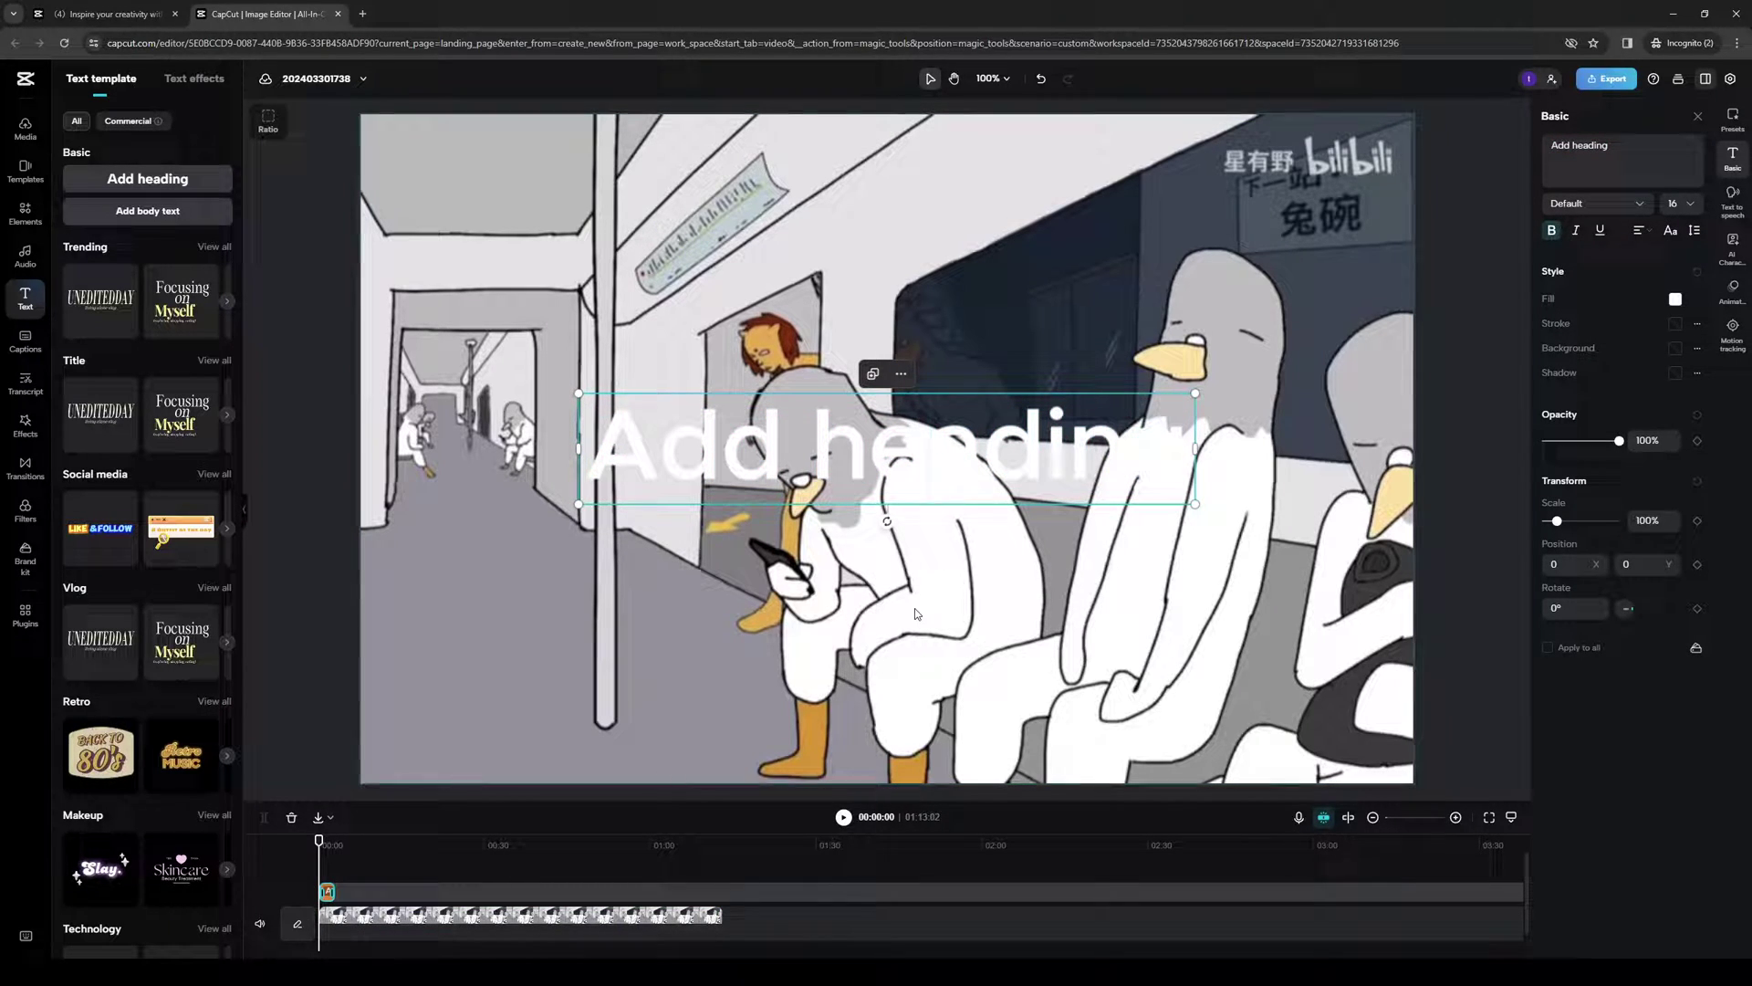
pyautogui.moveTo(891, 443); pyautogui.dragTo(676, 170)
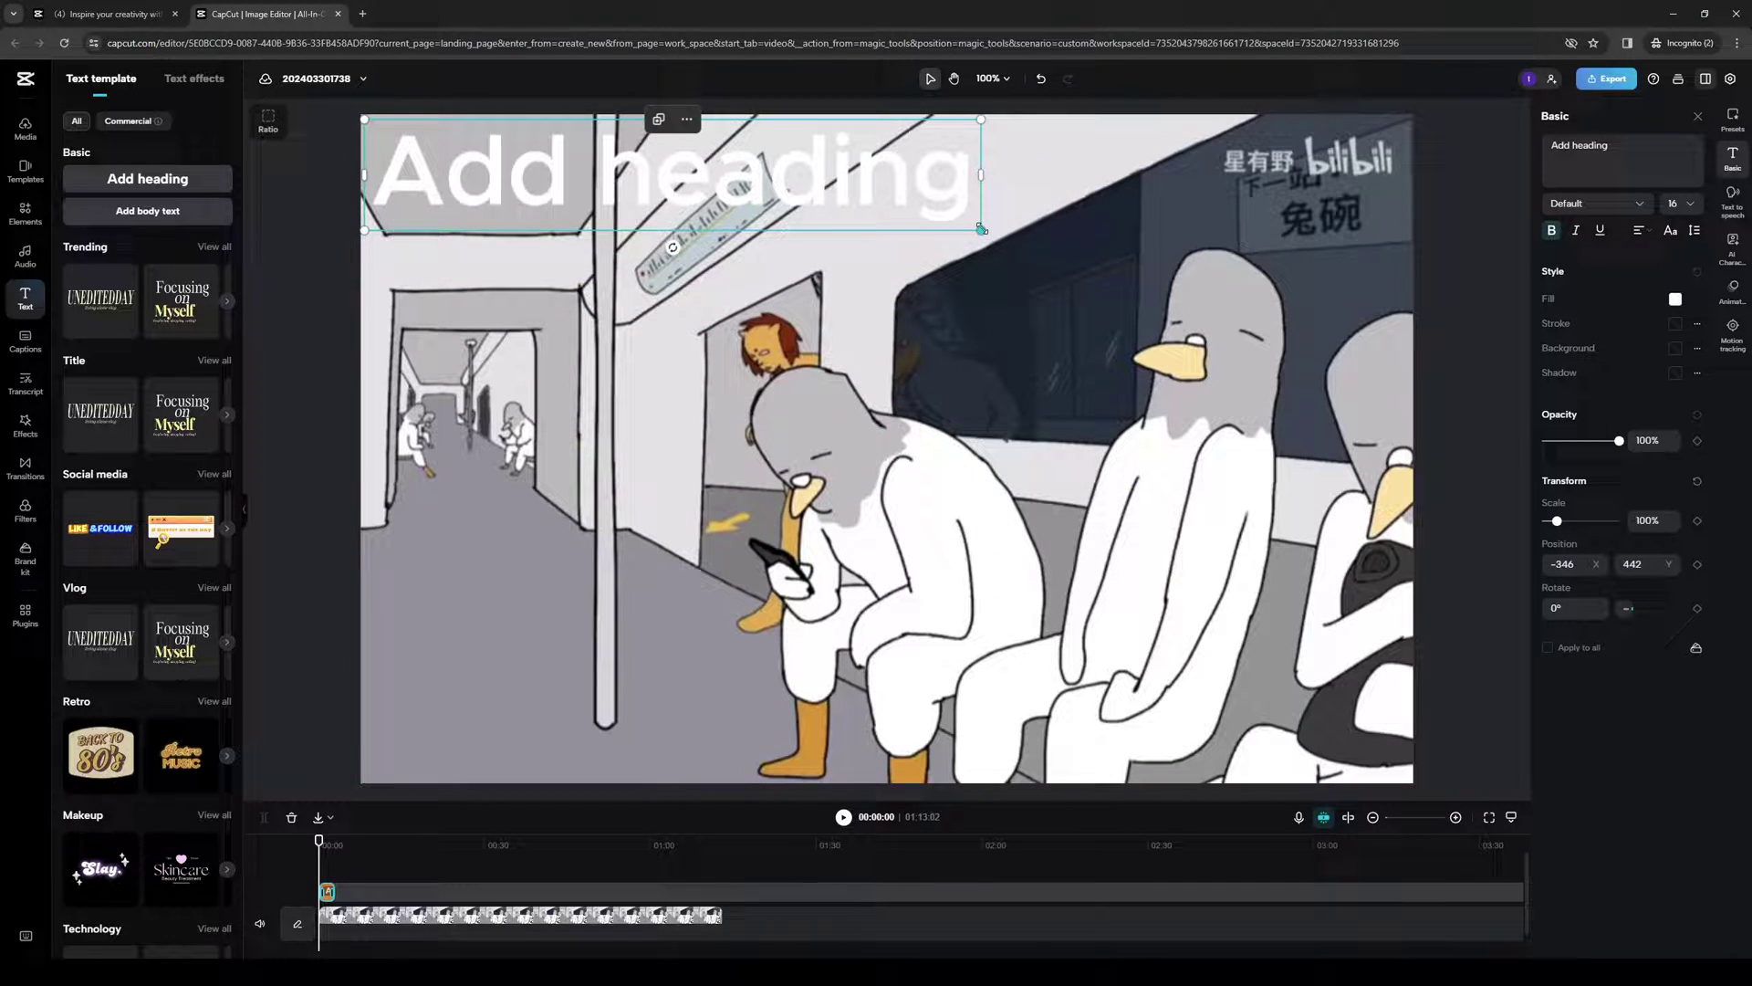
pyautogui.moveTo(982, 229); pyautogui.dragTo(1162, 262)
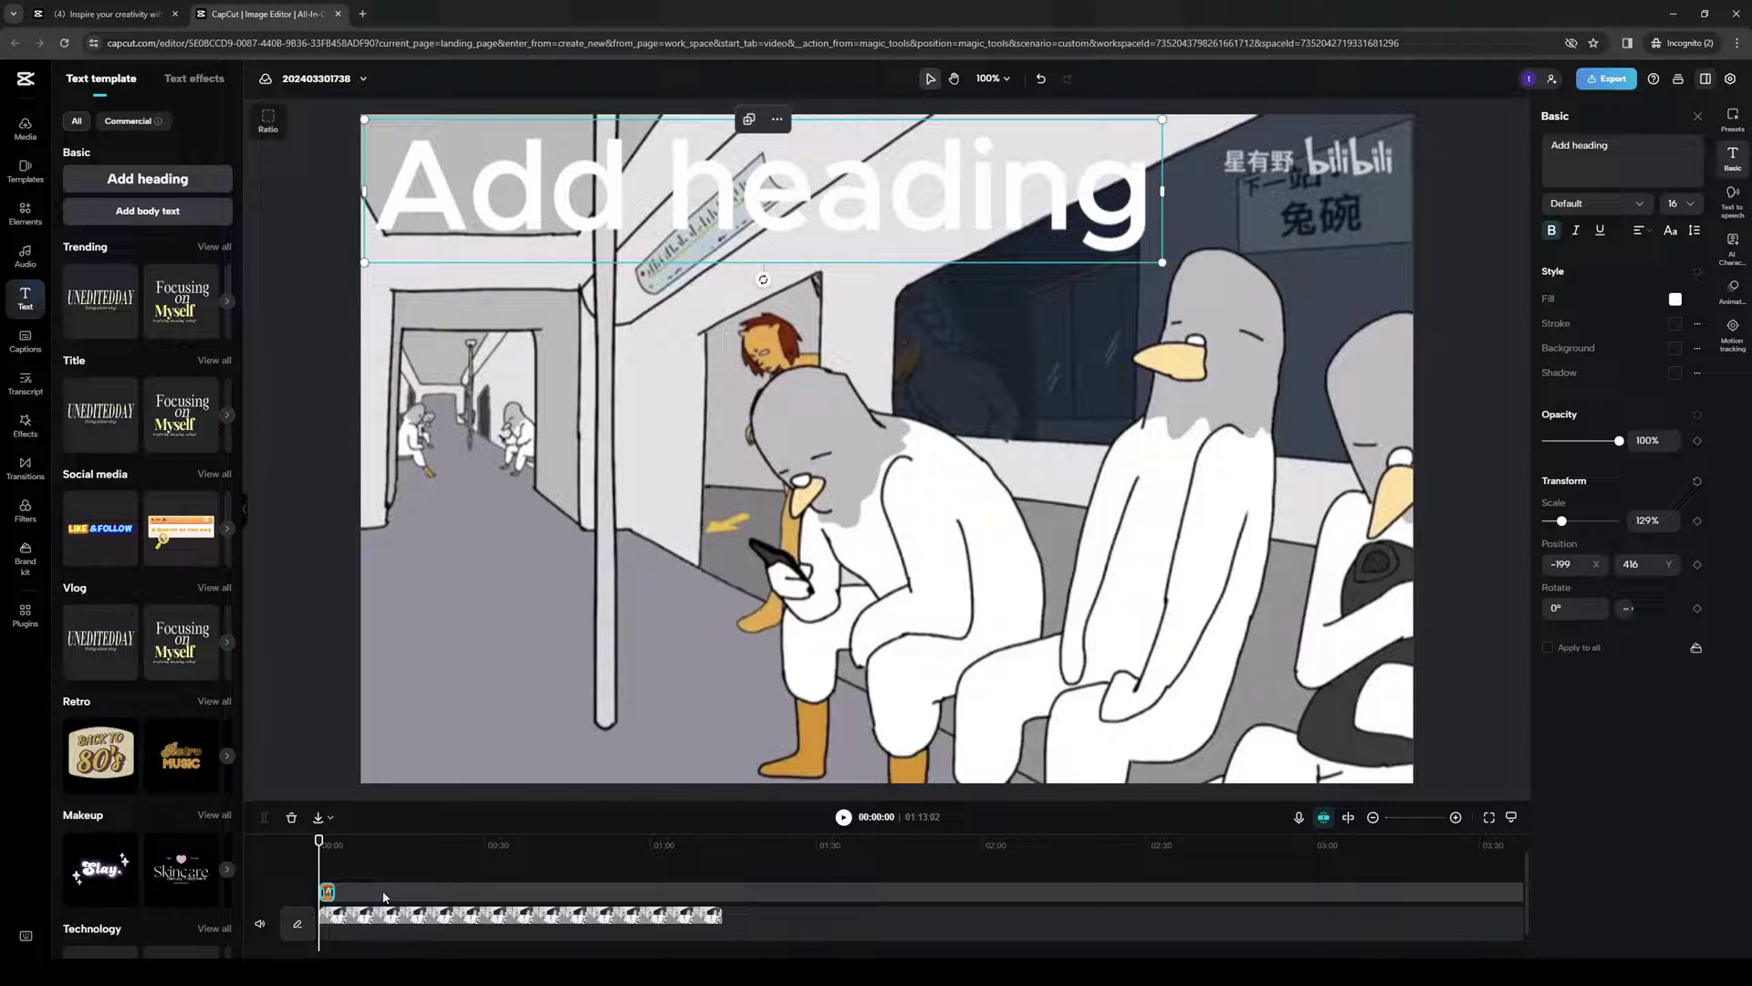
pyautogui.moveTo(1050, 220); pyautogui.dragTo(1069, 271)
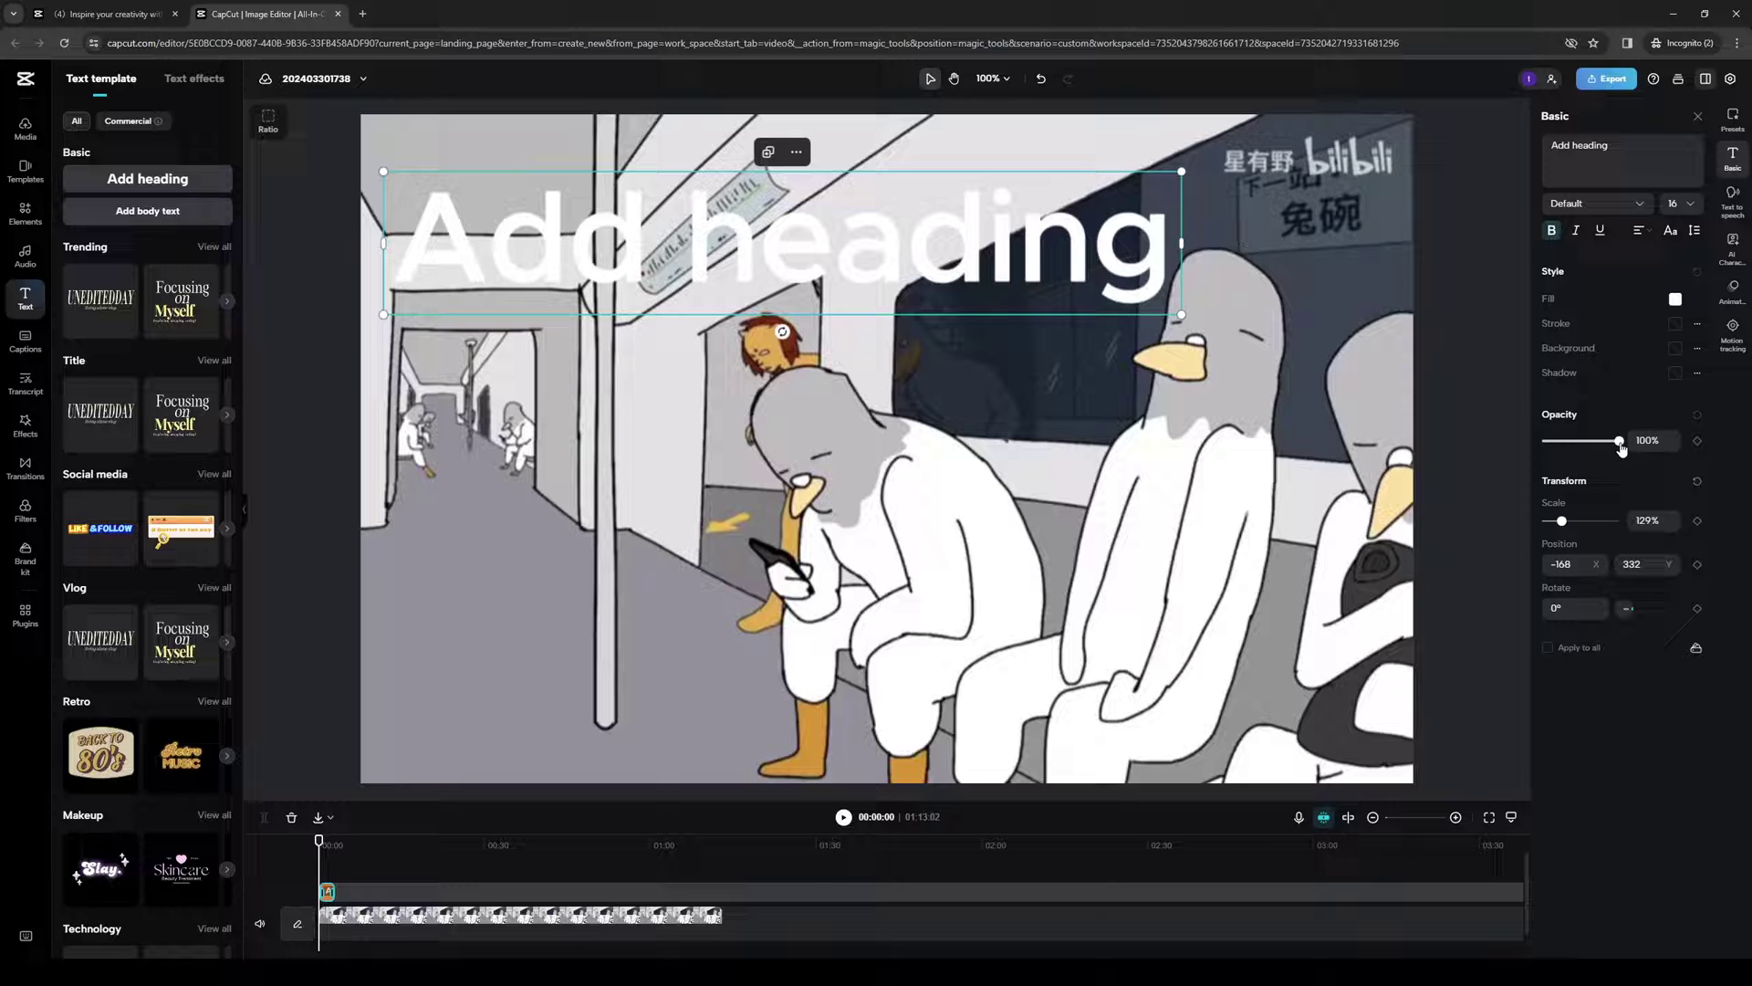
# Step: Set the heading's opacity to 0% and change its text to 'Welcome to the Channel'
pyautogui.moveTo(1620, 441); pyautogui.dragTo(1505, 452)
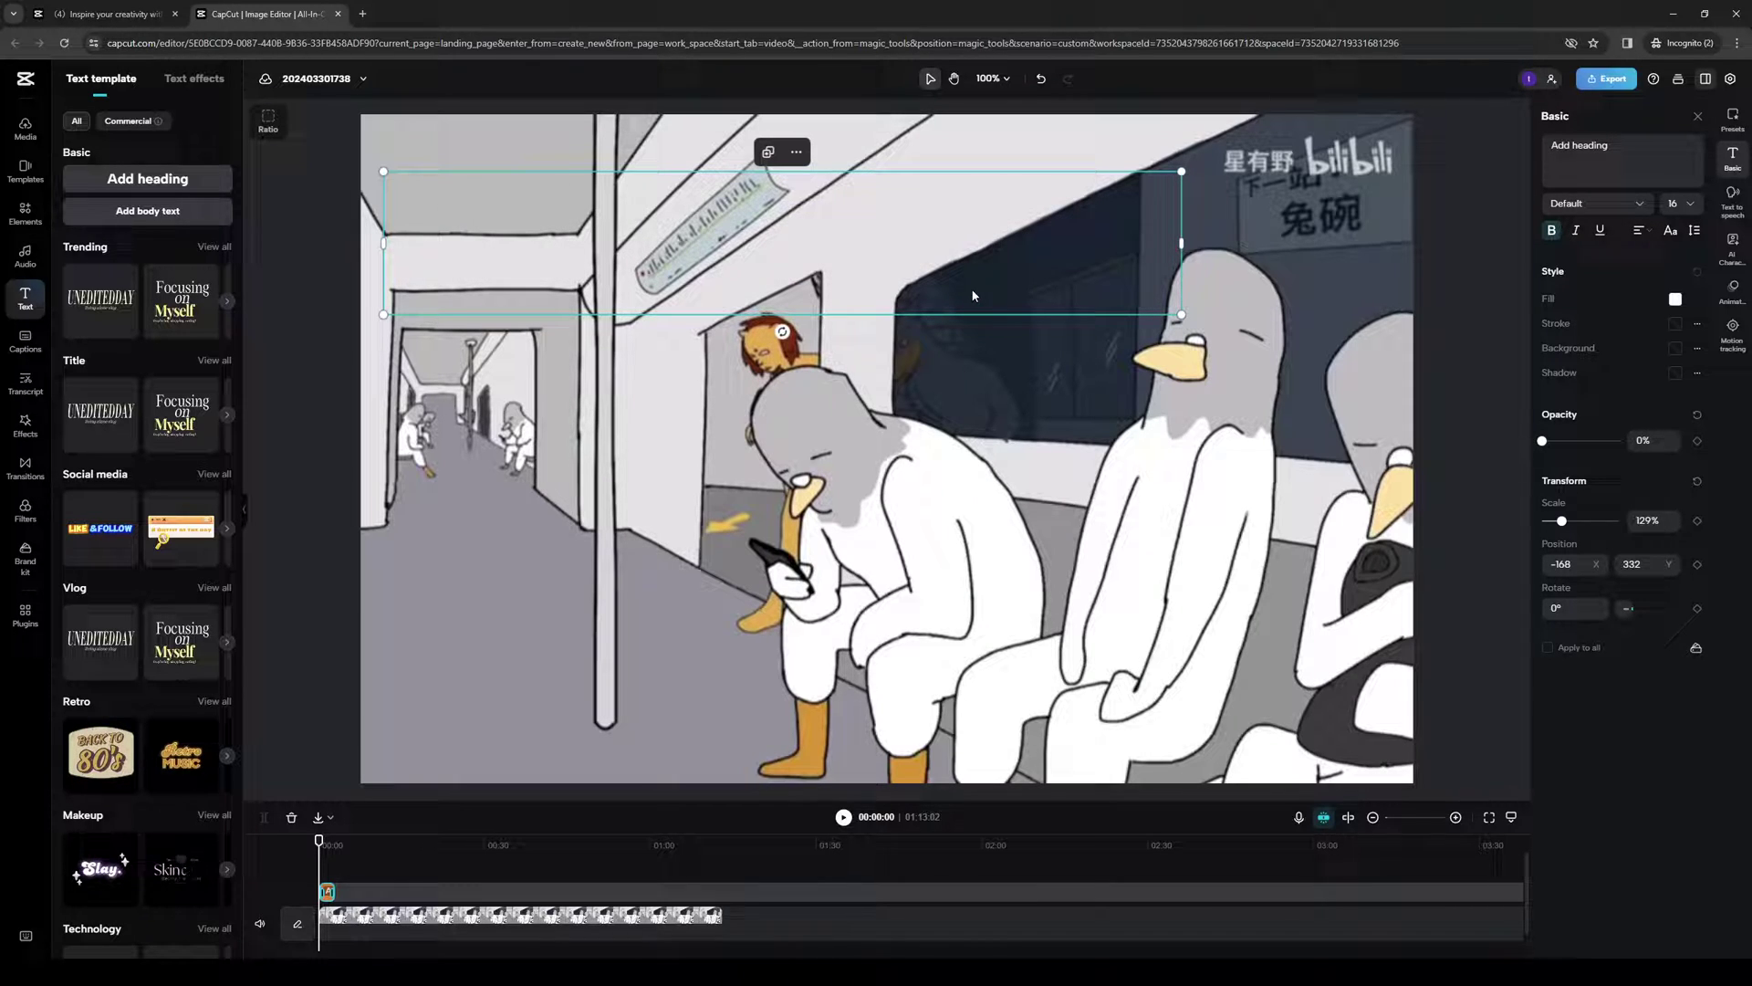
pyautogui.click(1544, 146)
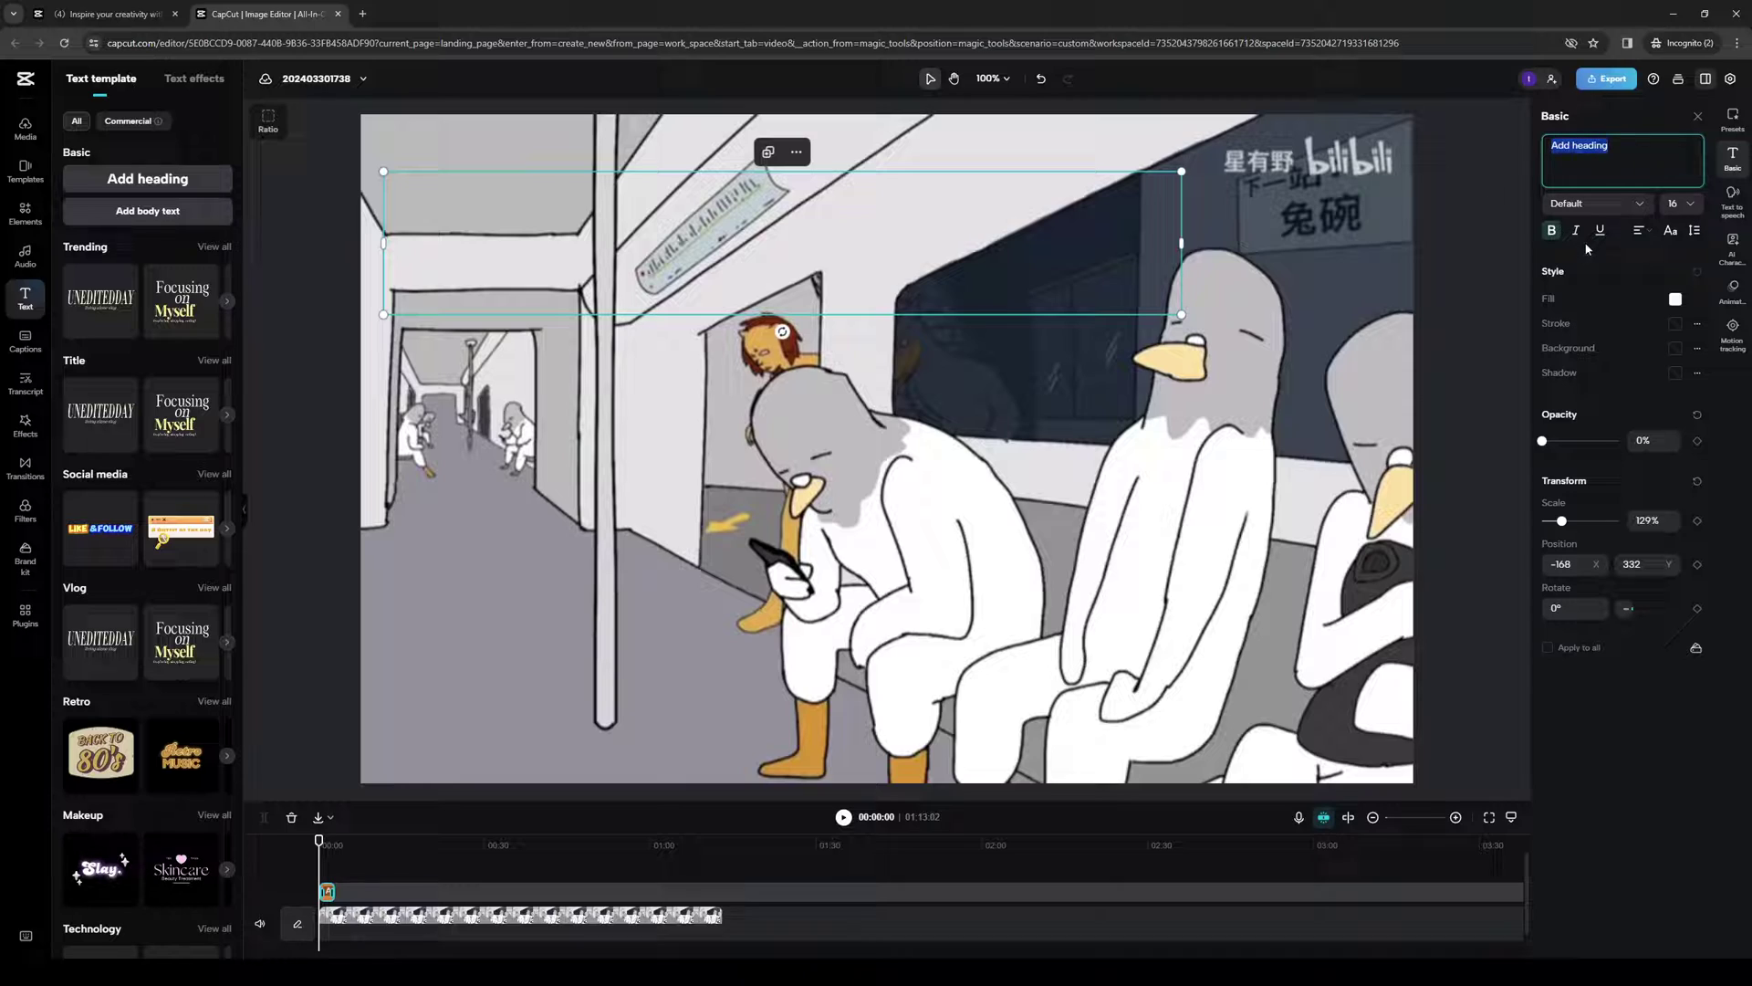
pyautogui.write('Wel')
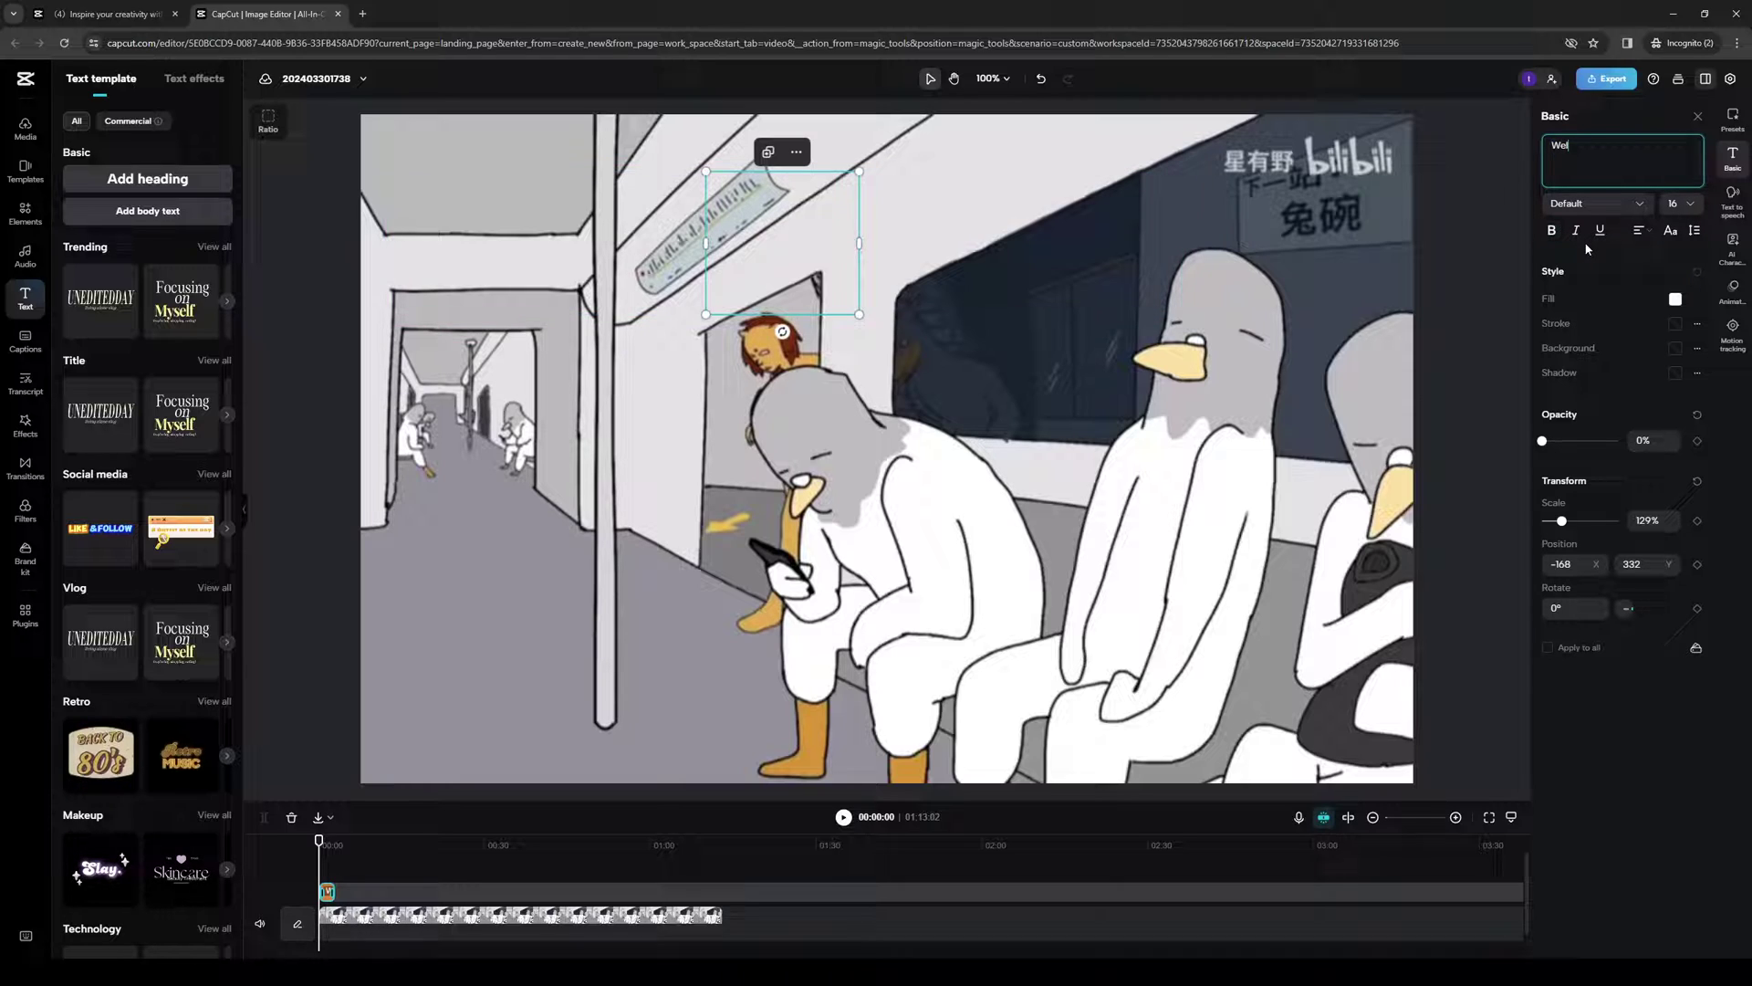
pyautogui.write('come to the Cha')
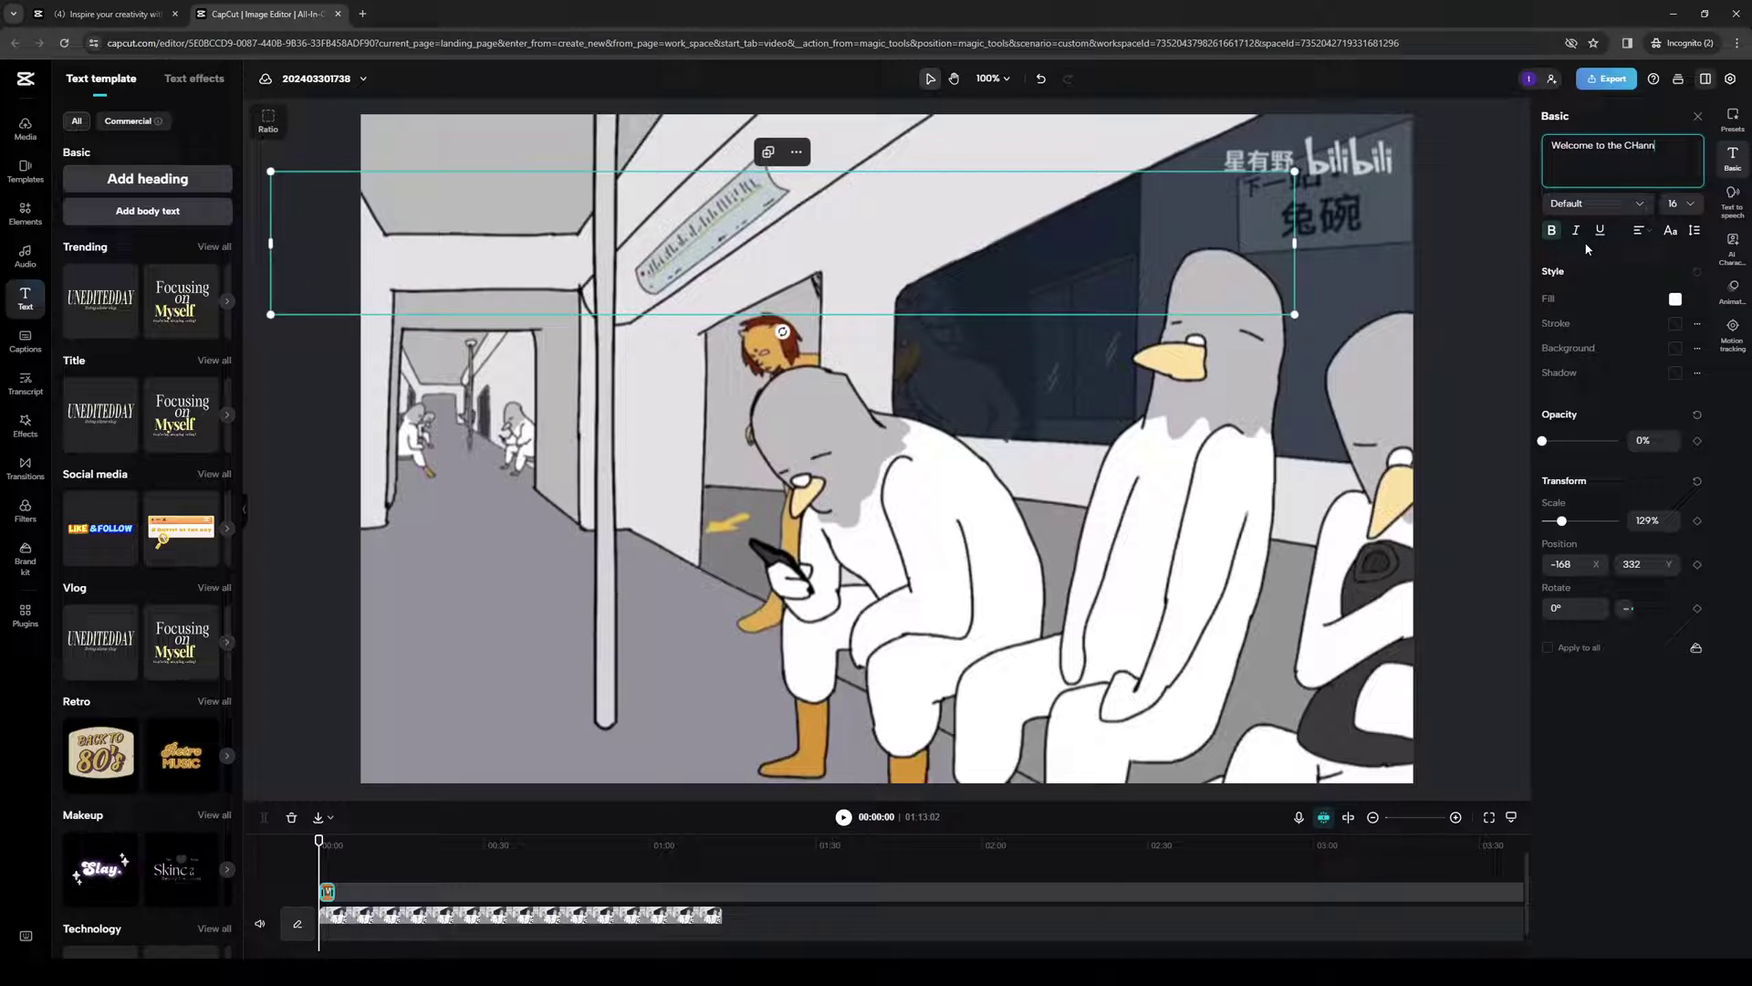
pyautogui.write('nnel')
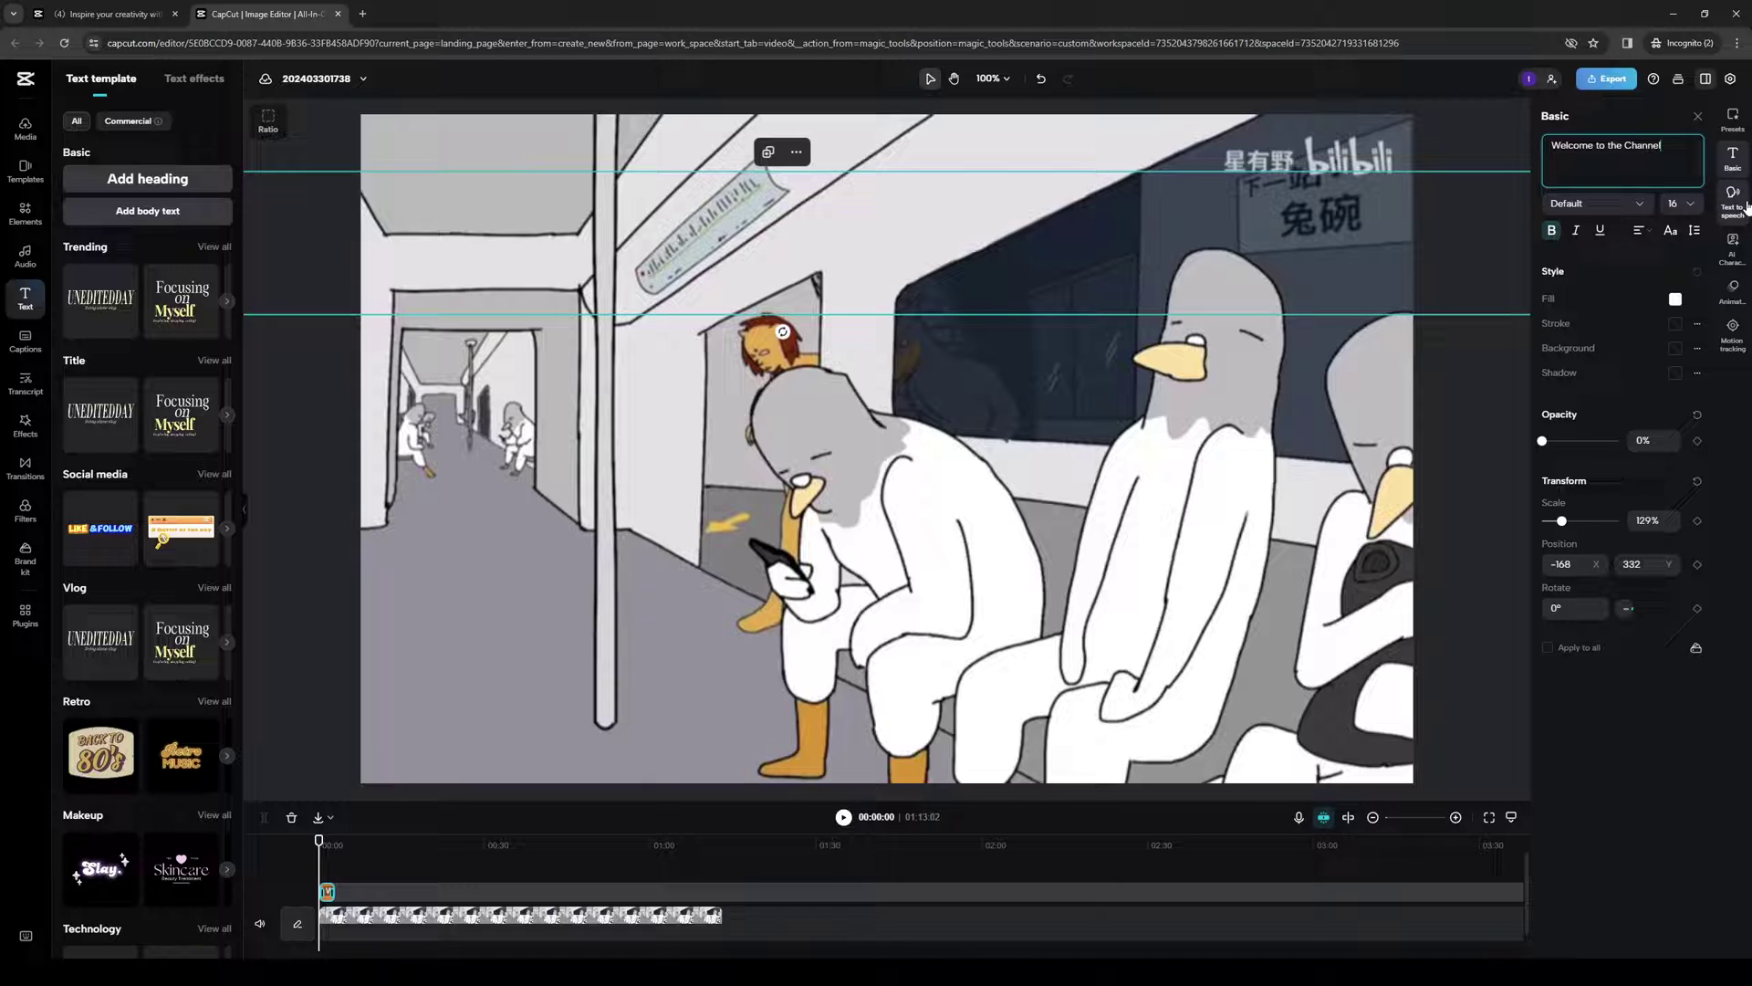
# Step: Convert the heading to speech with the Alfred voice and preview it from the start
pyautogui.click(1736, 201)
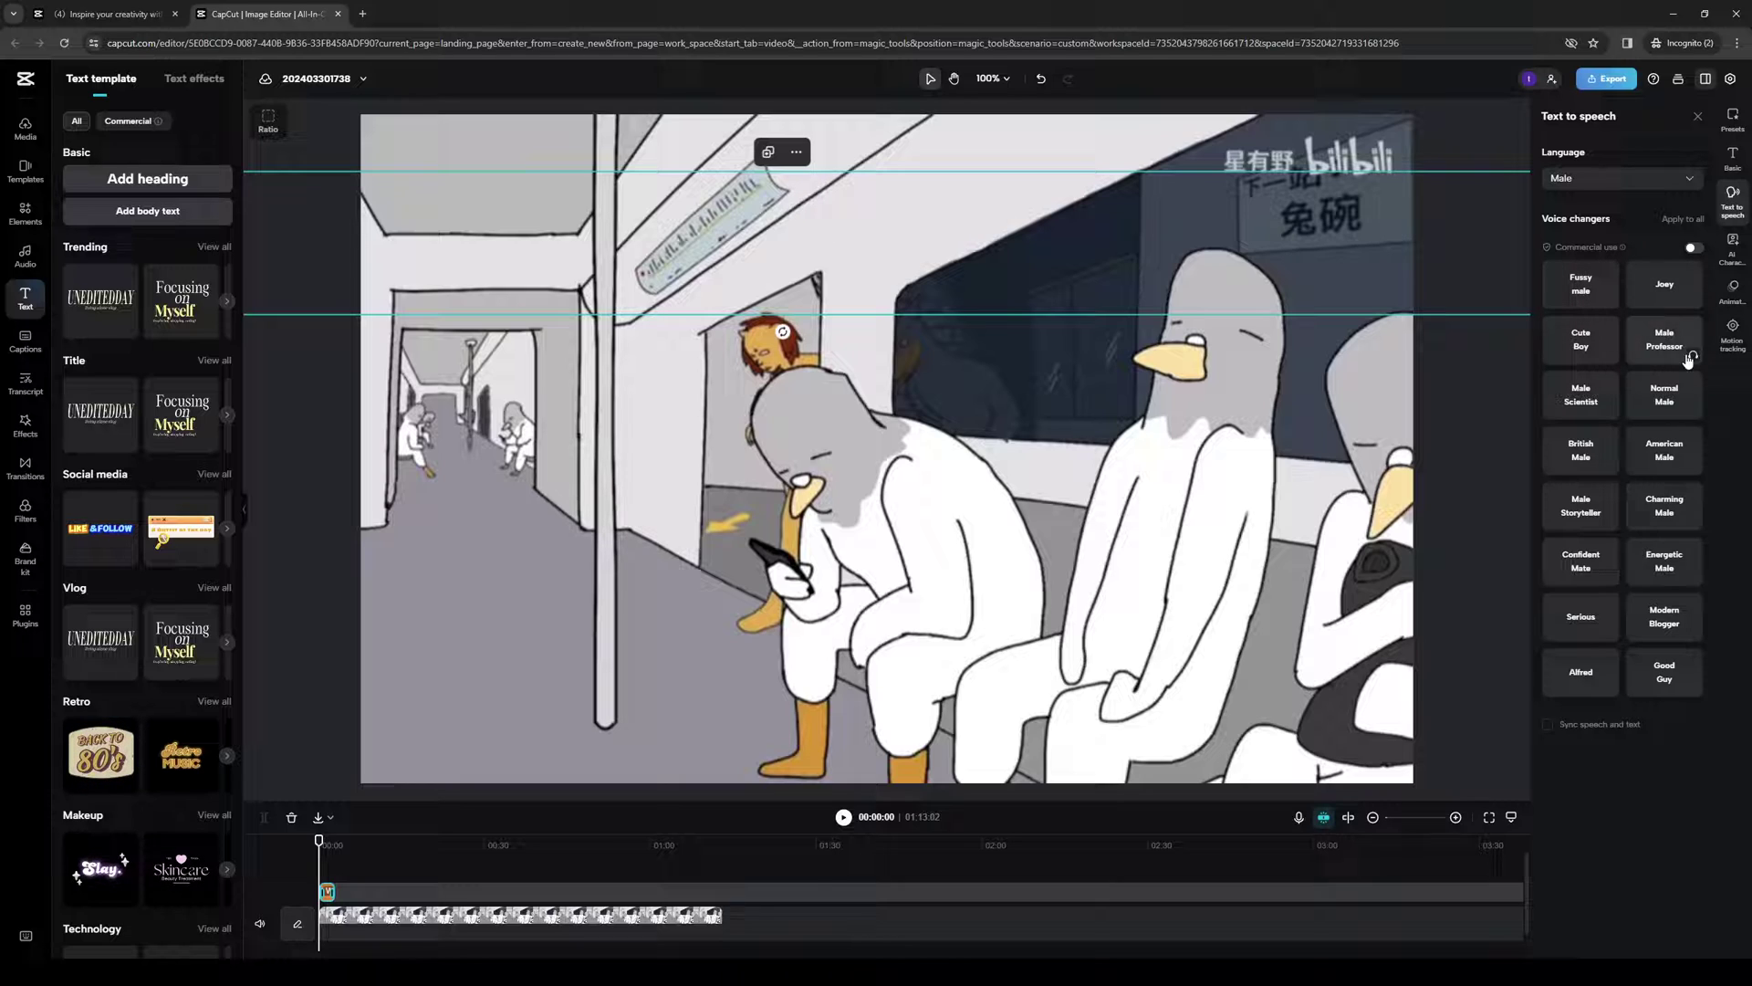
pyautogui.click(1587, 679)
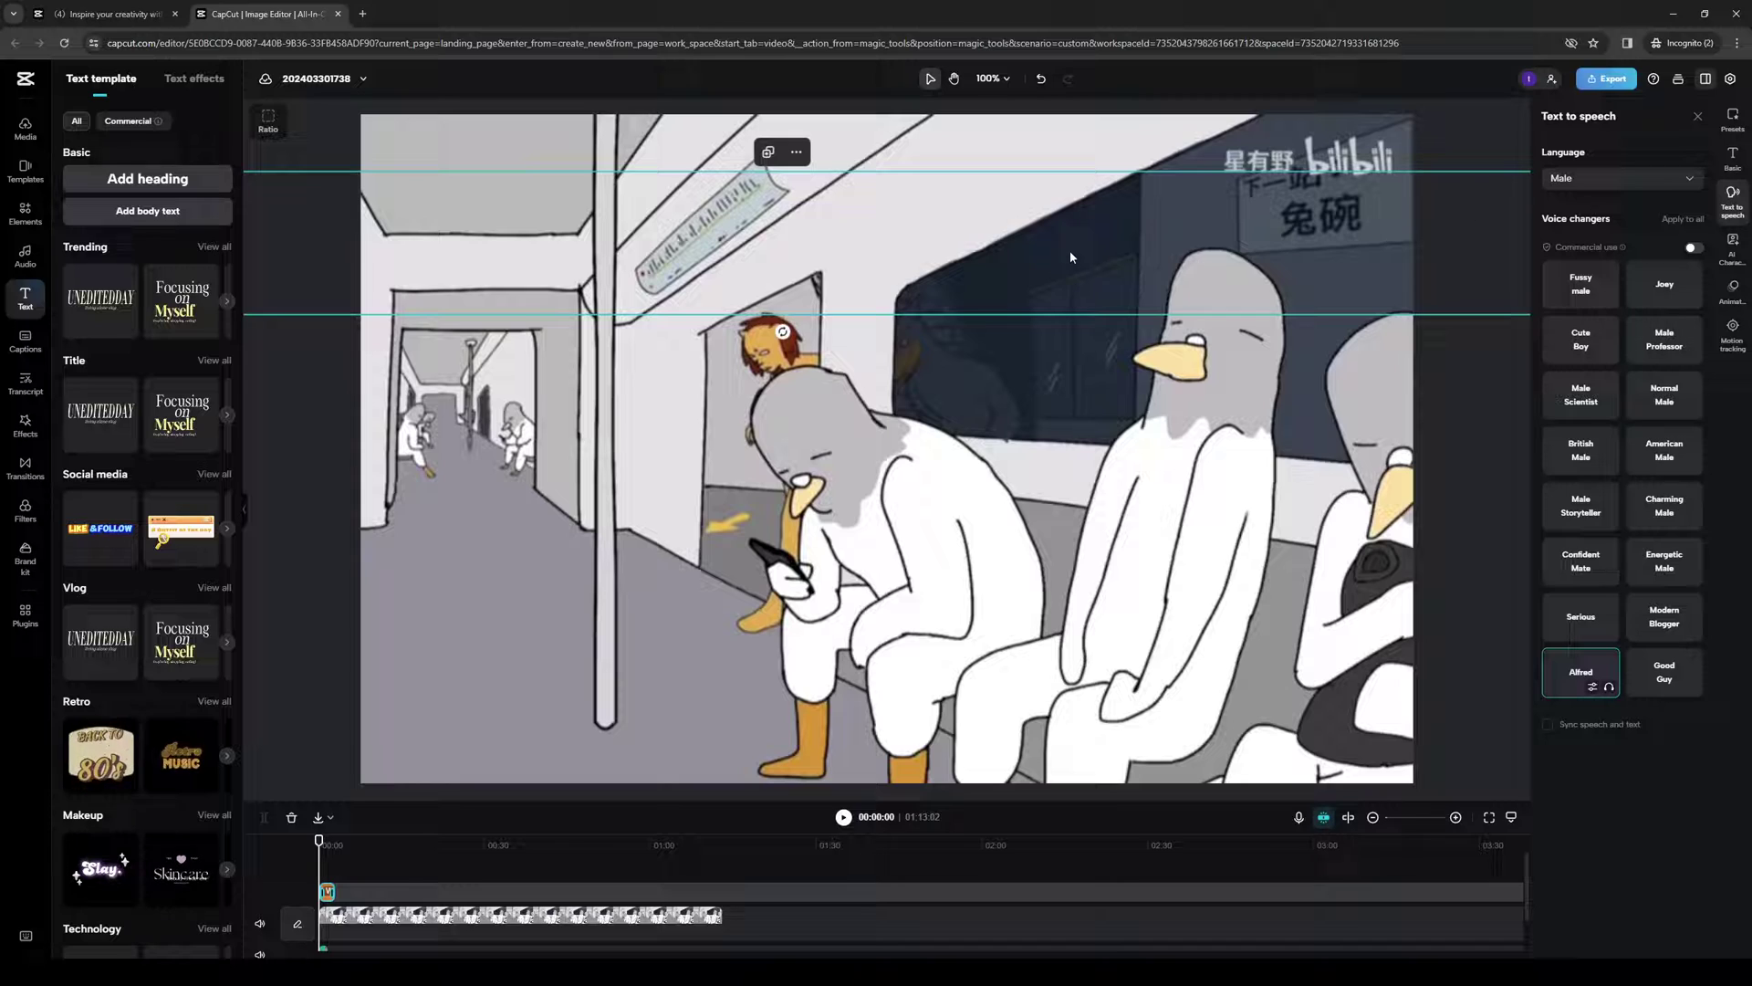
pyautogui.click(845, 818)
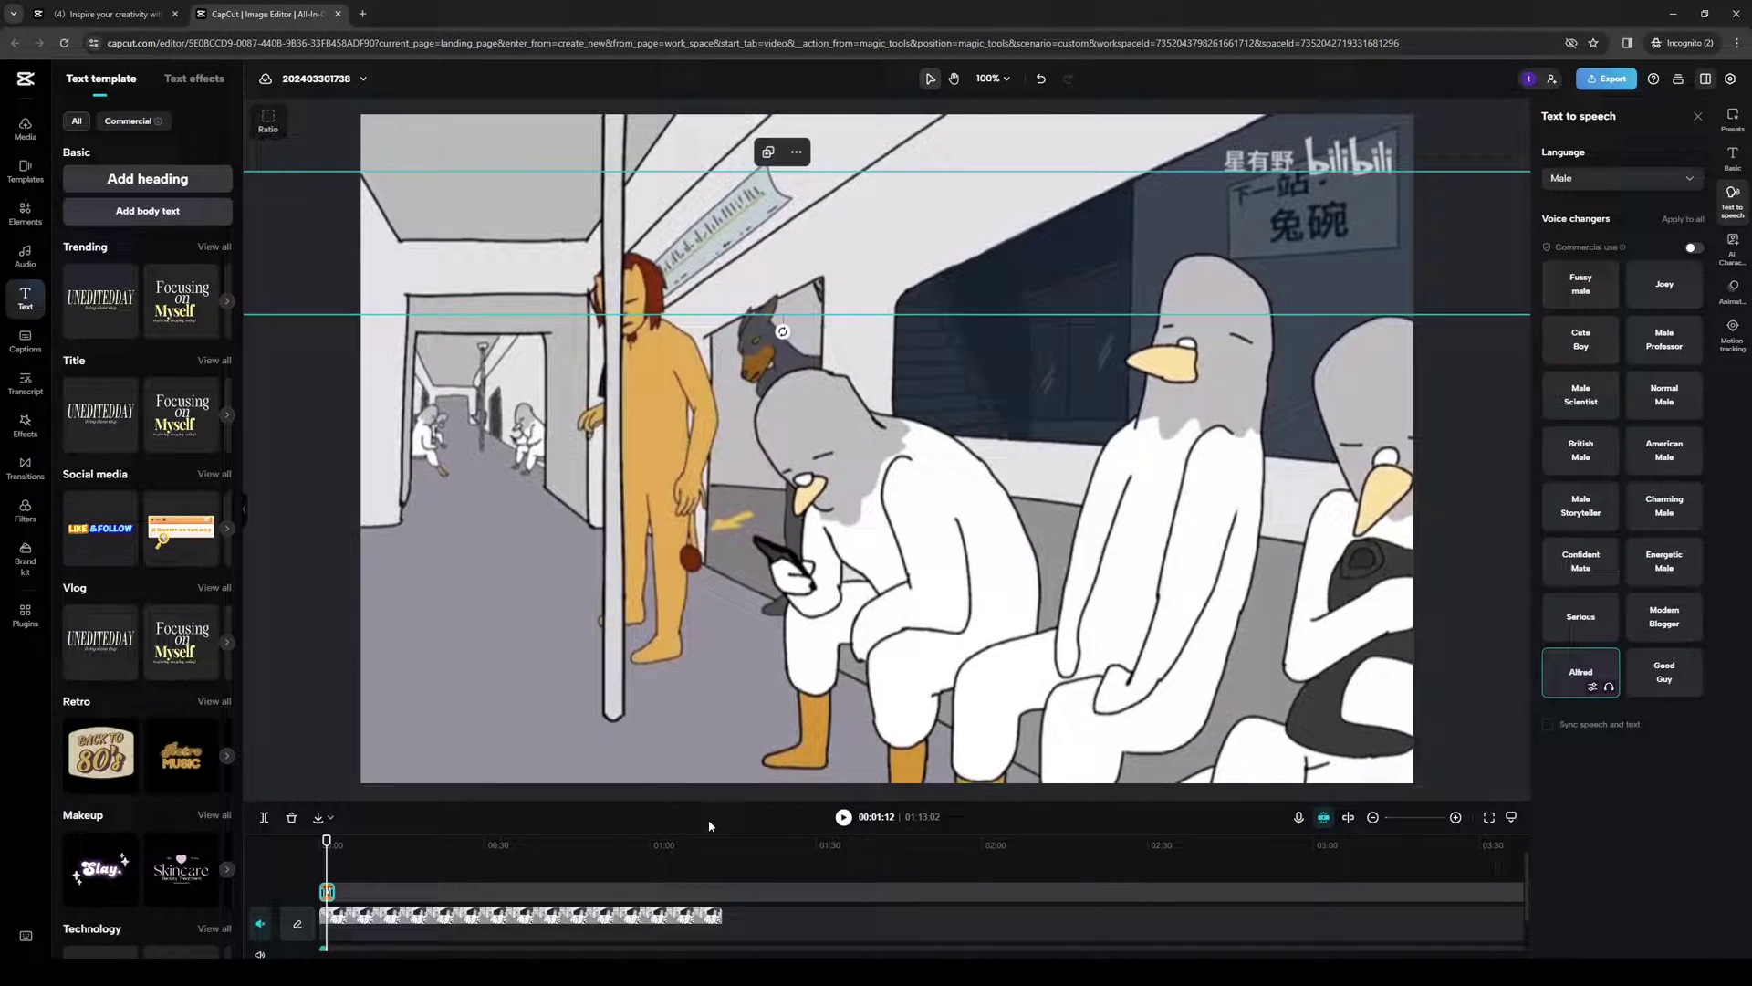
pyautogui.click(318, 840)
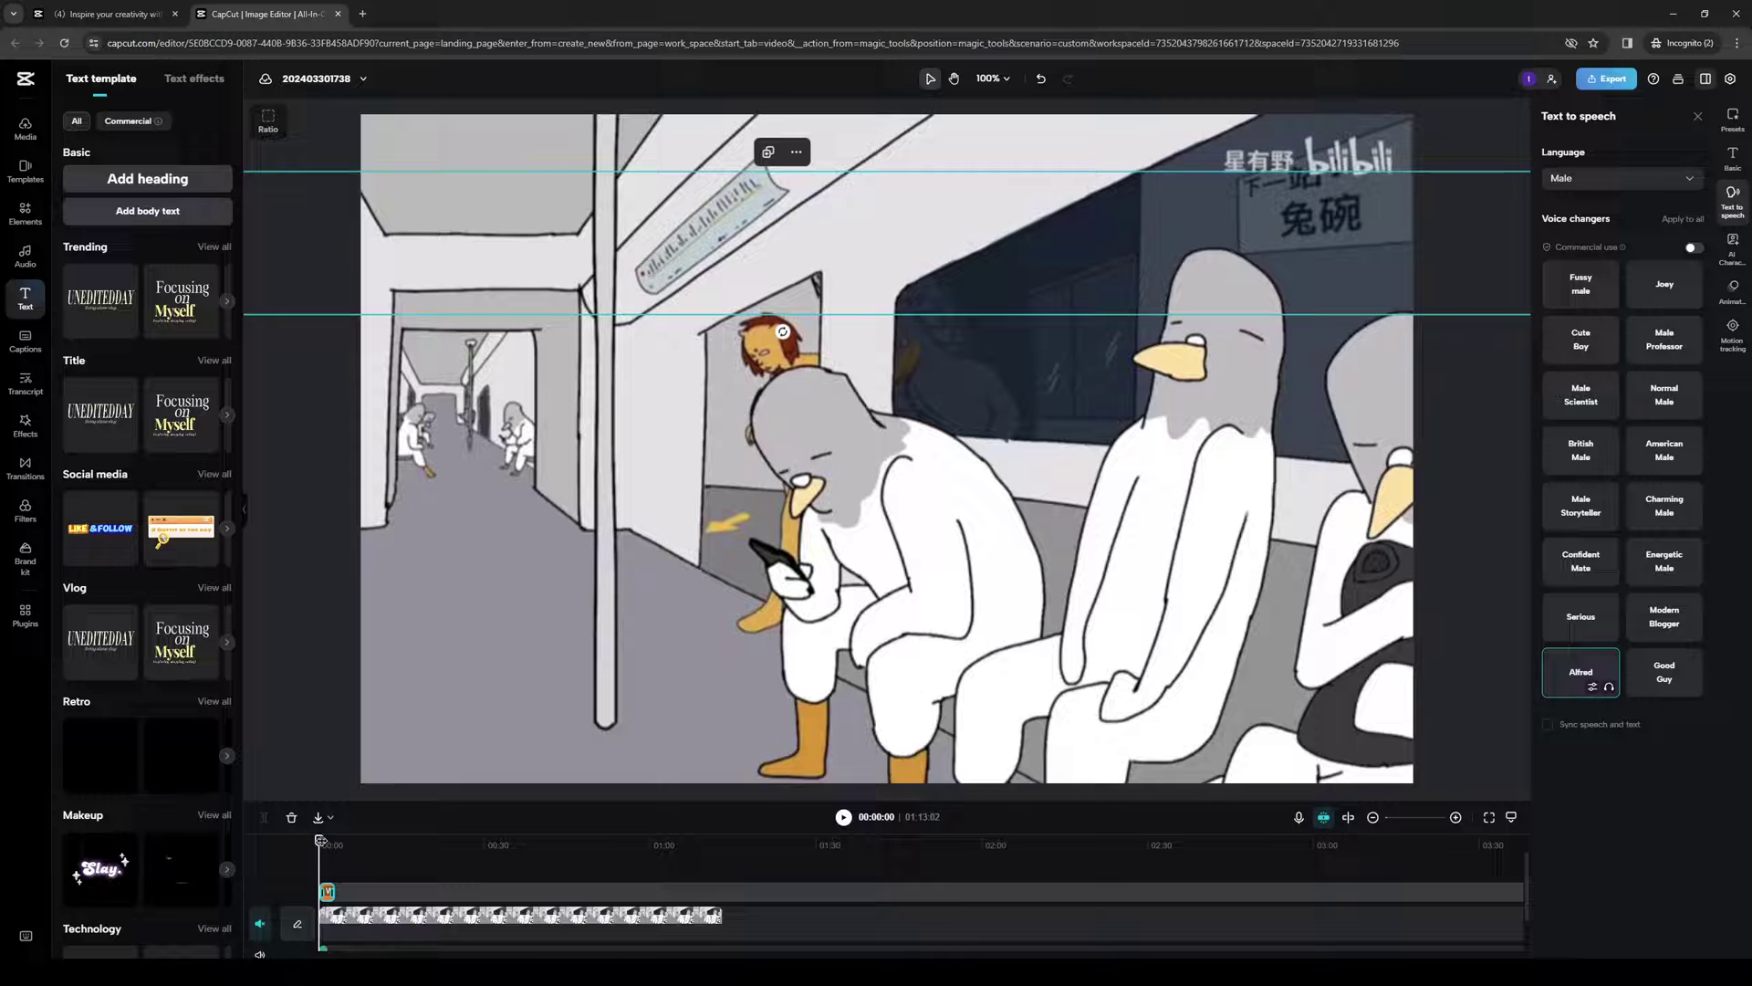
pyautogui.click(845, 817)
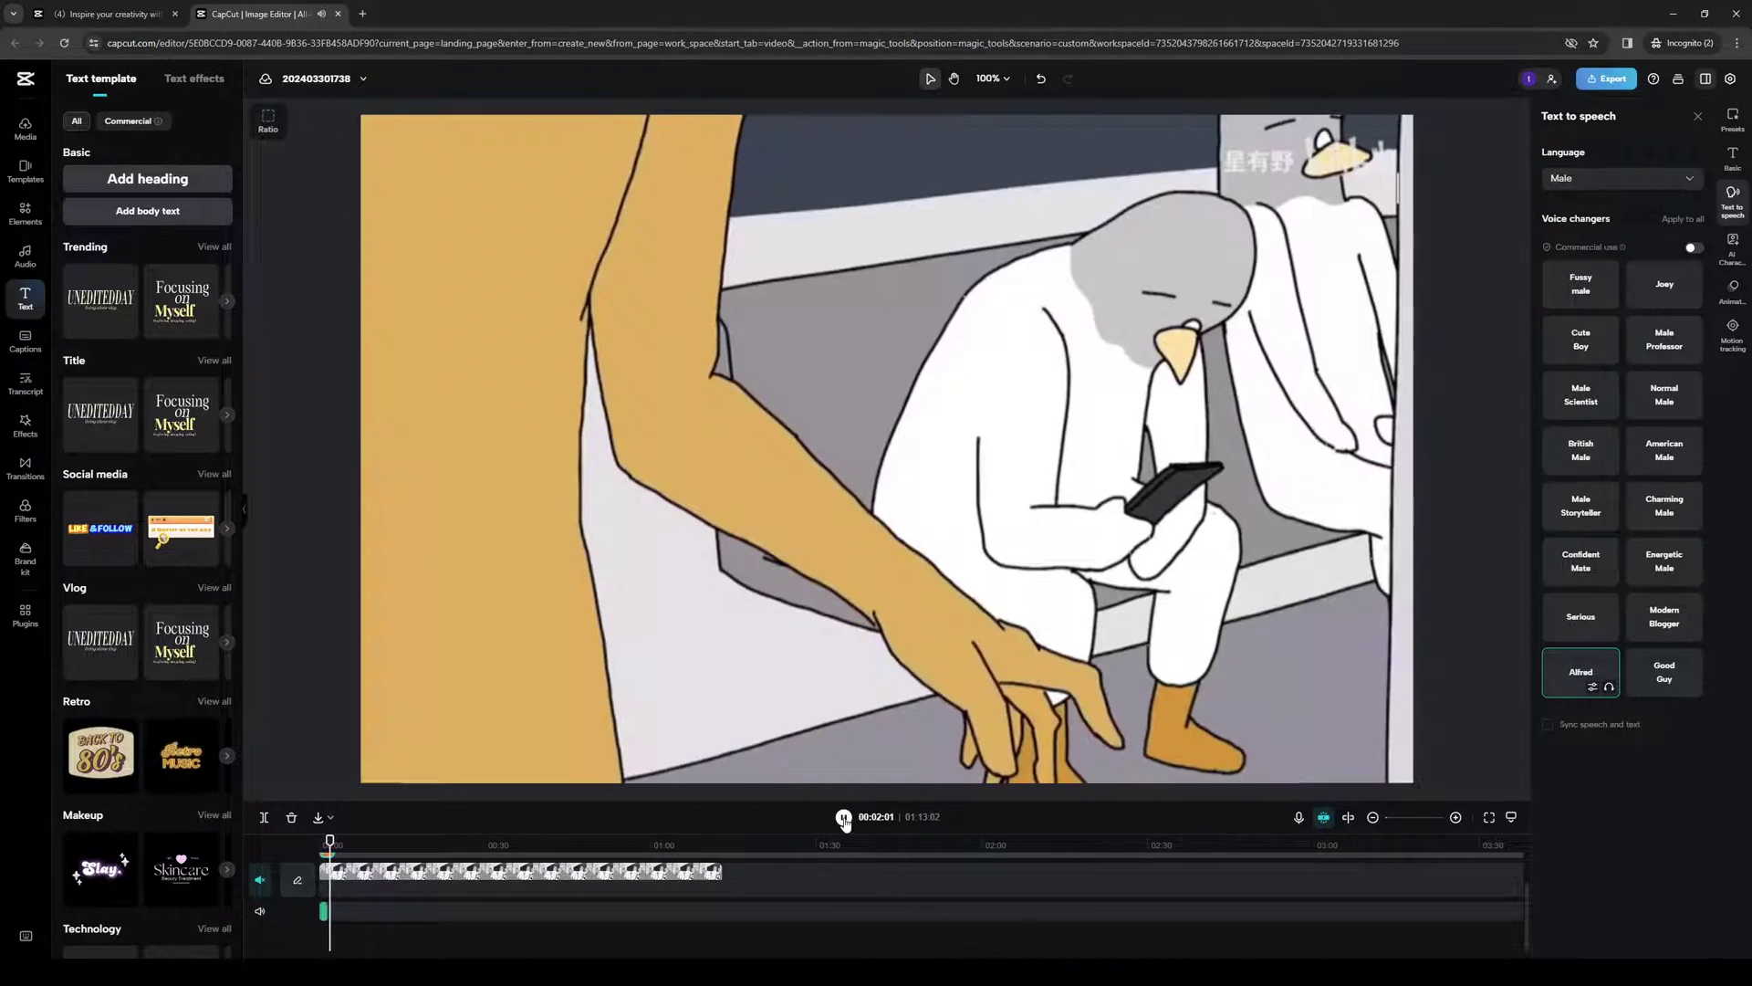
pyautogui.click(844, 818)
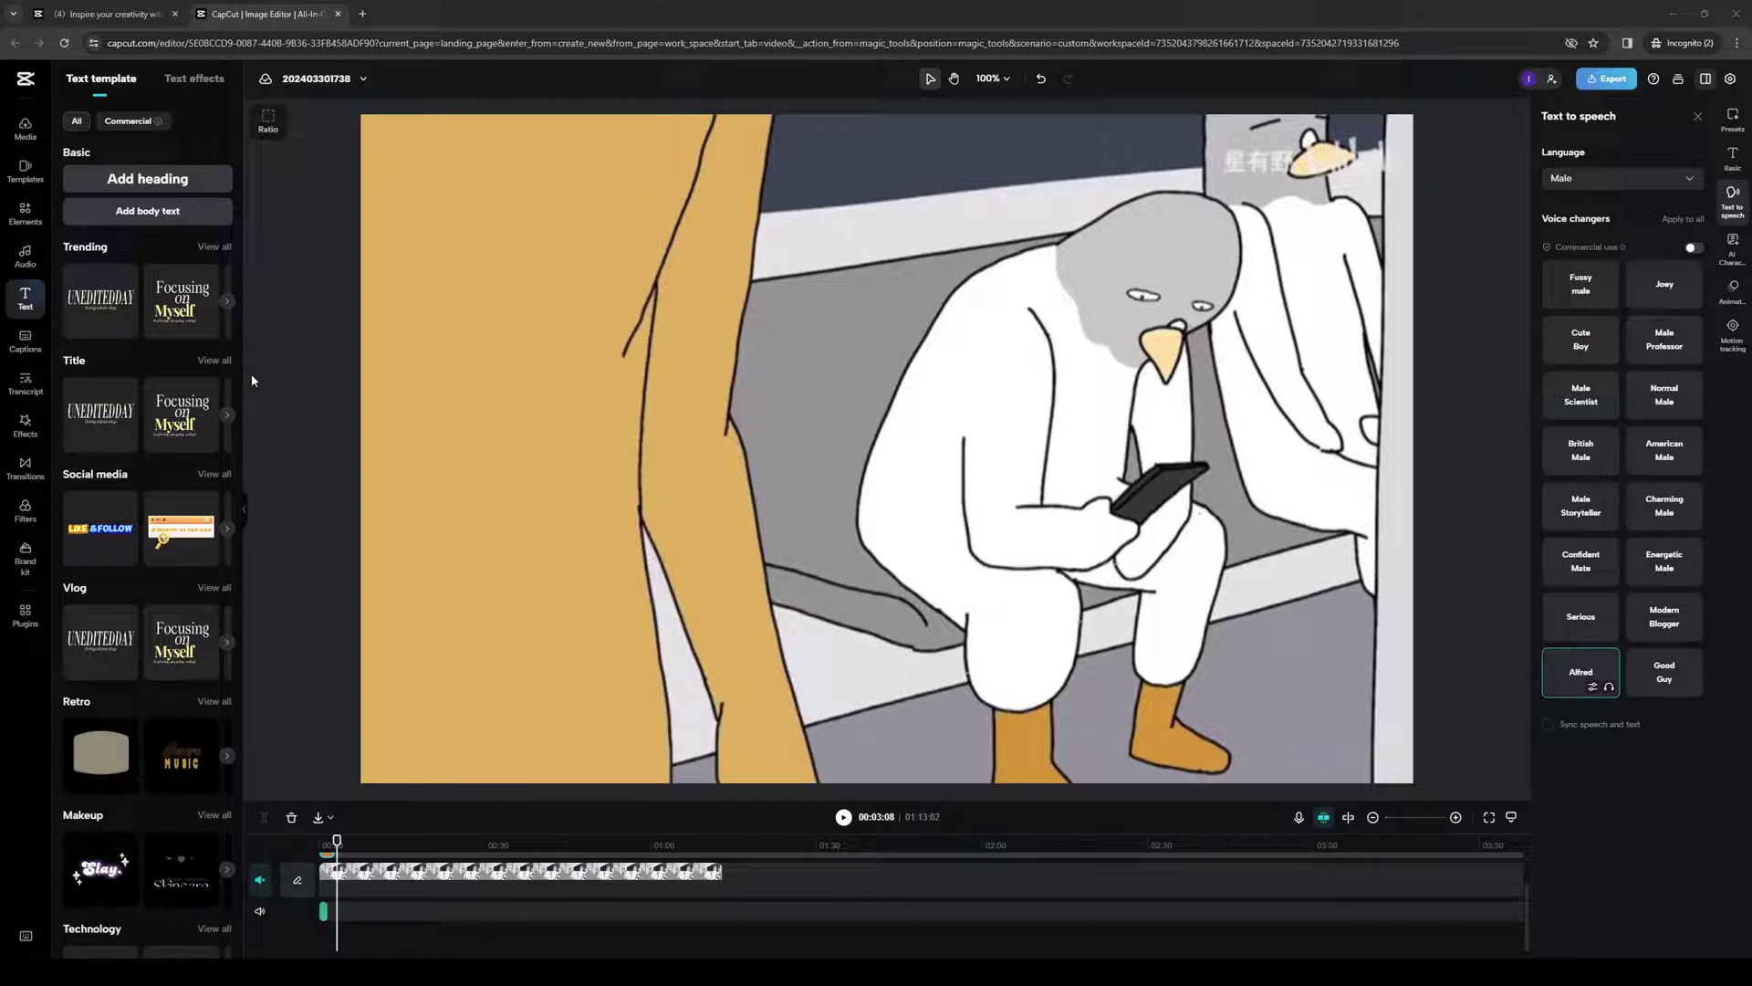
# Step: Add the Sunrise music track to the timeline and shift it to start around 20 seconds
pyautogui.click(27, 260)
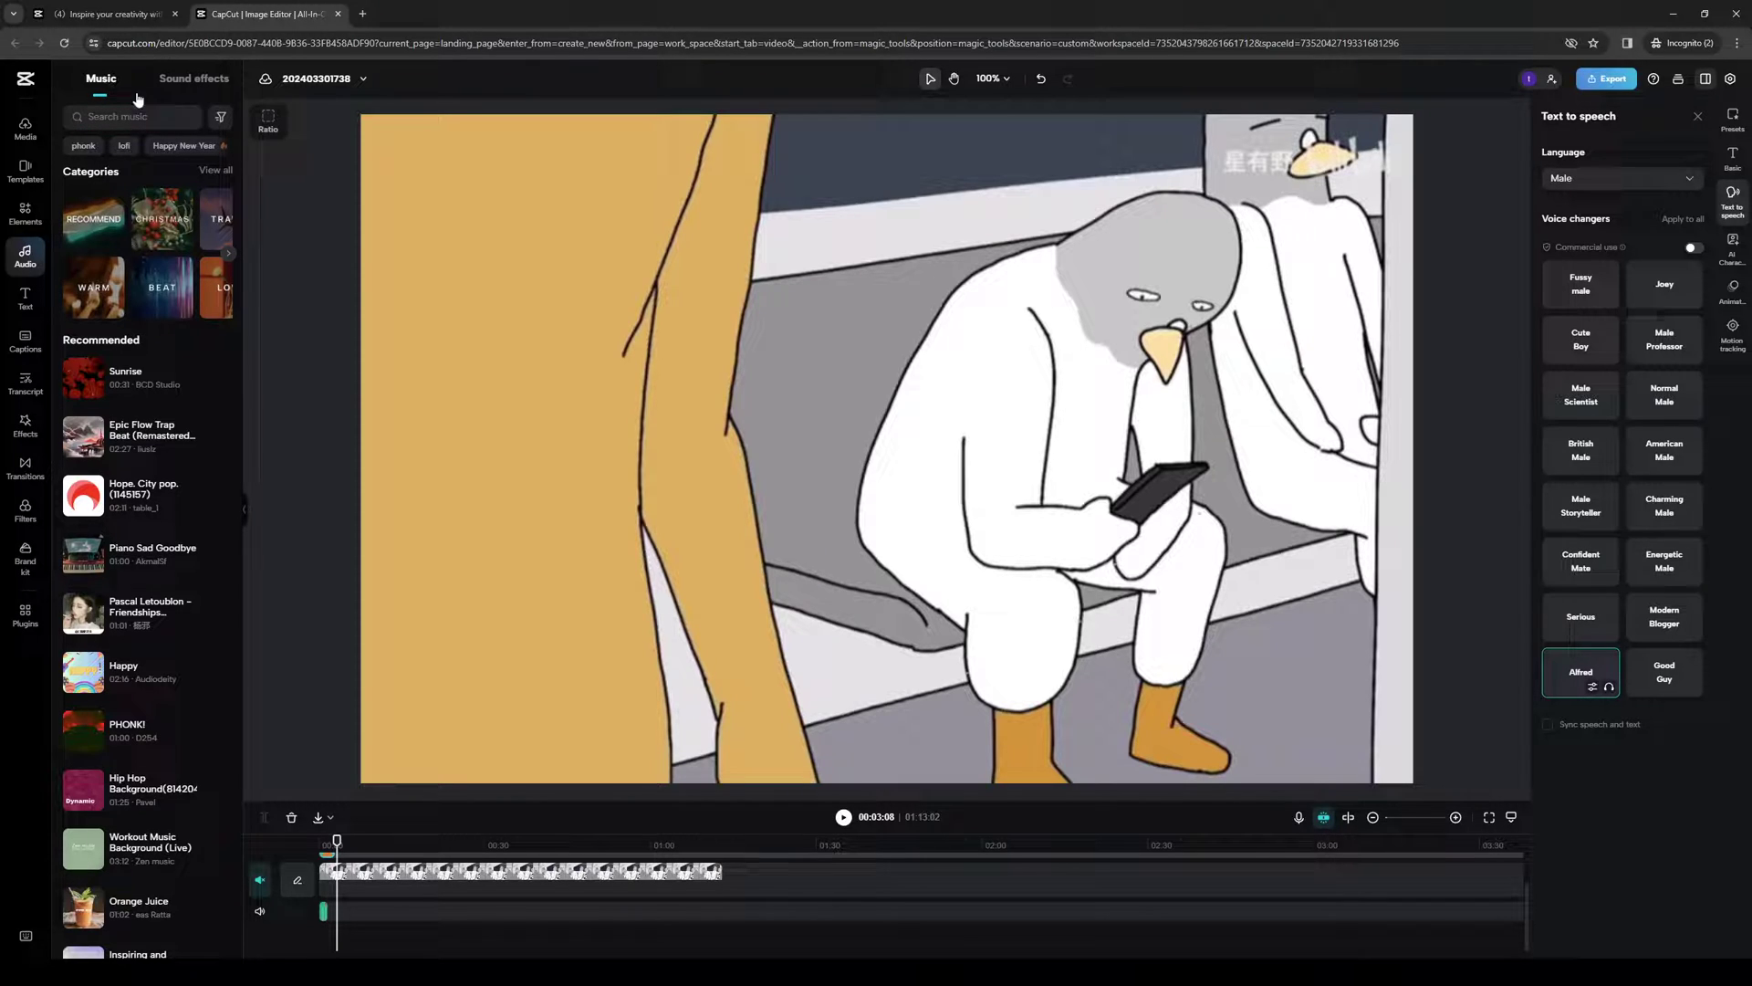
pyautogui.click(306, 366)
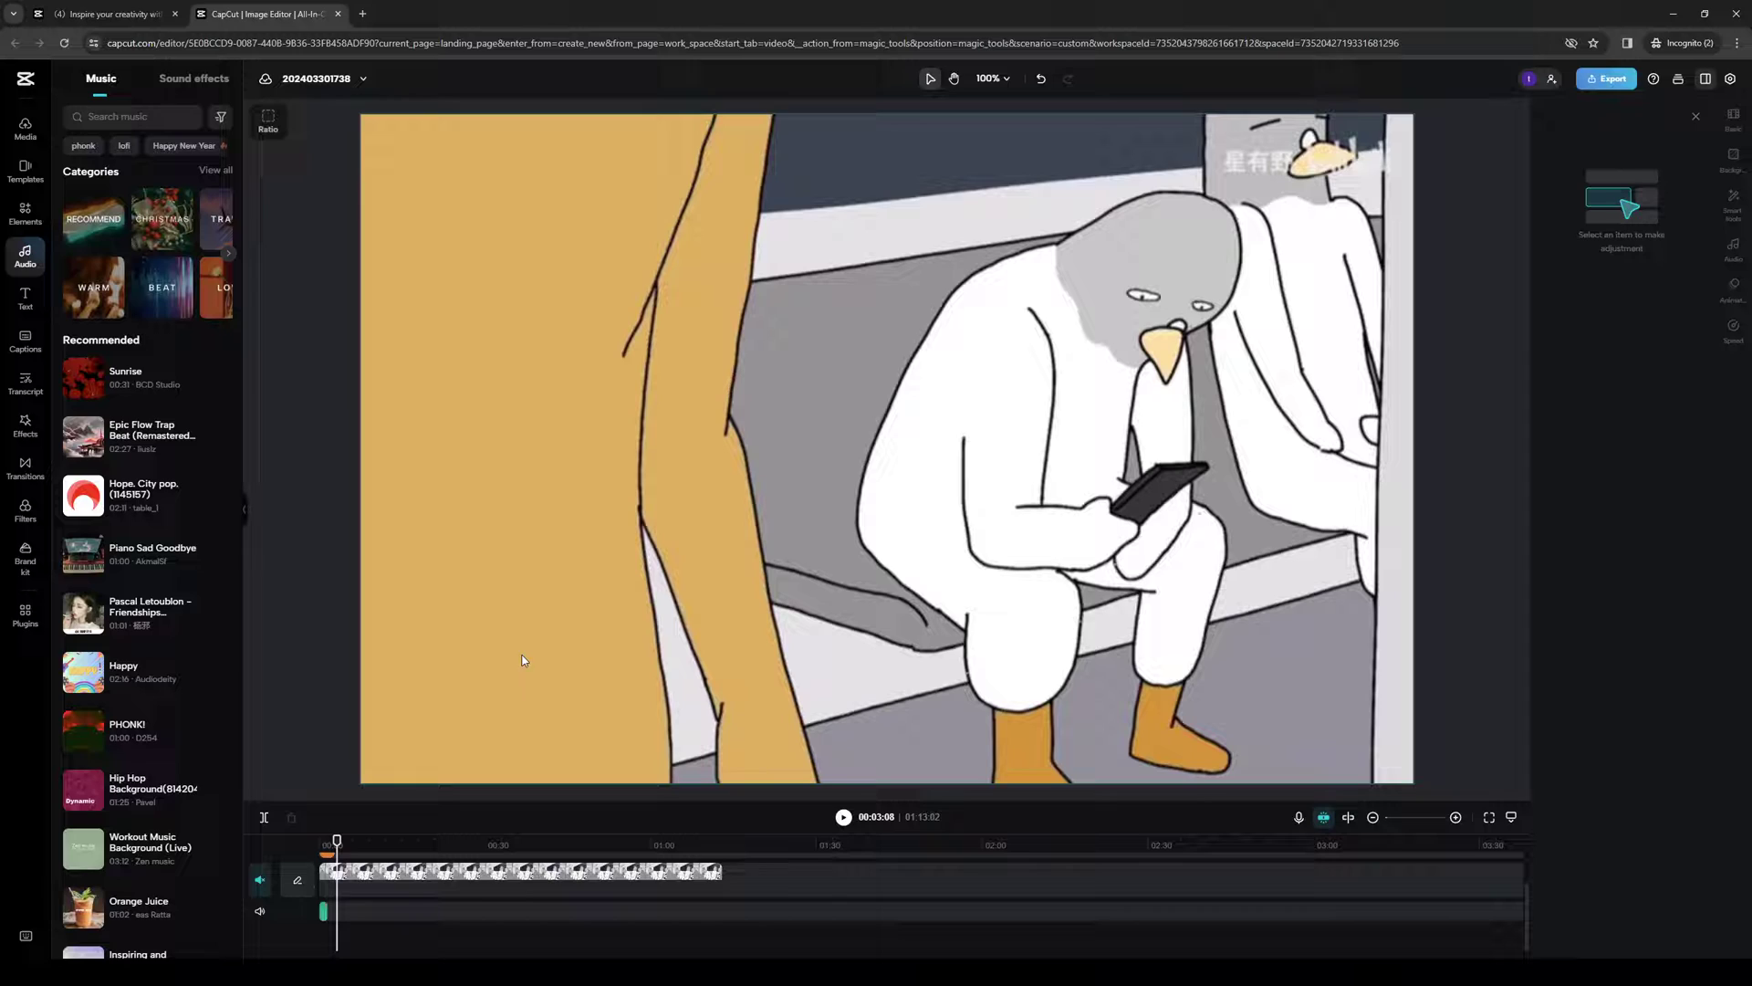
pyautogui.moveTo(206, 383)
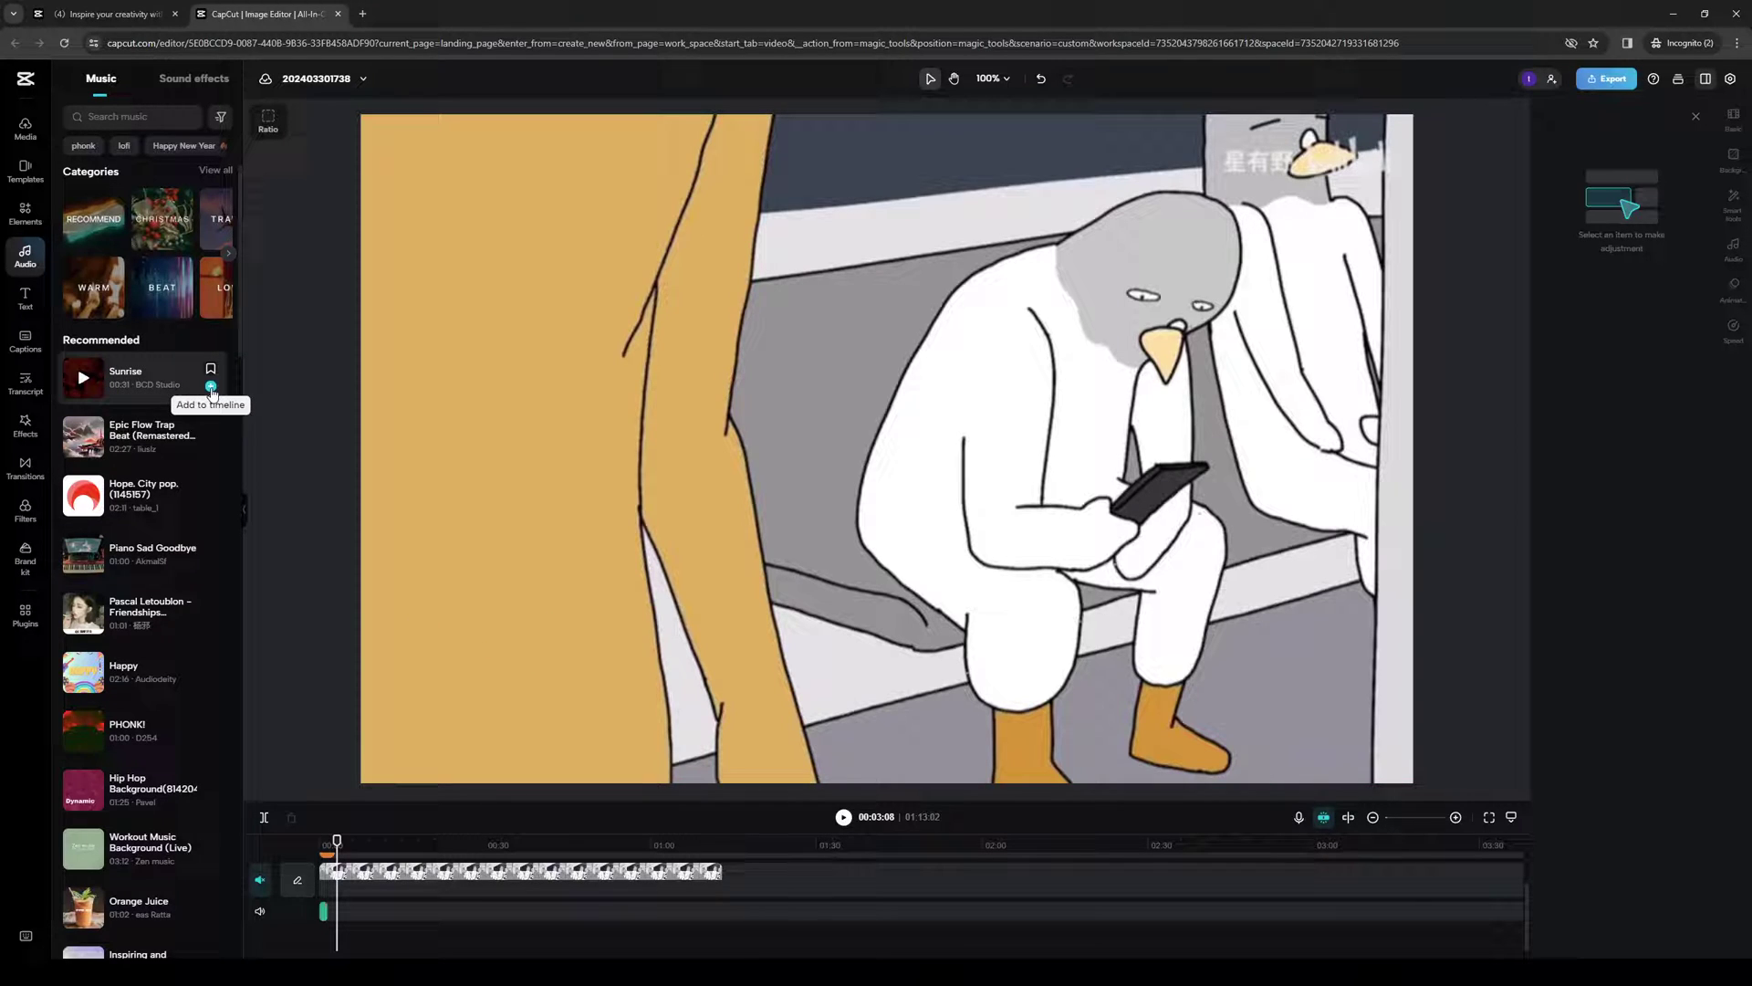
pyautogui.click(211, 387)
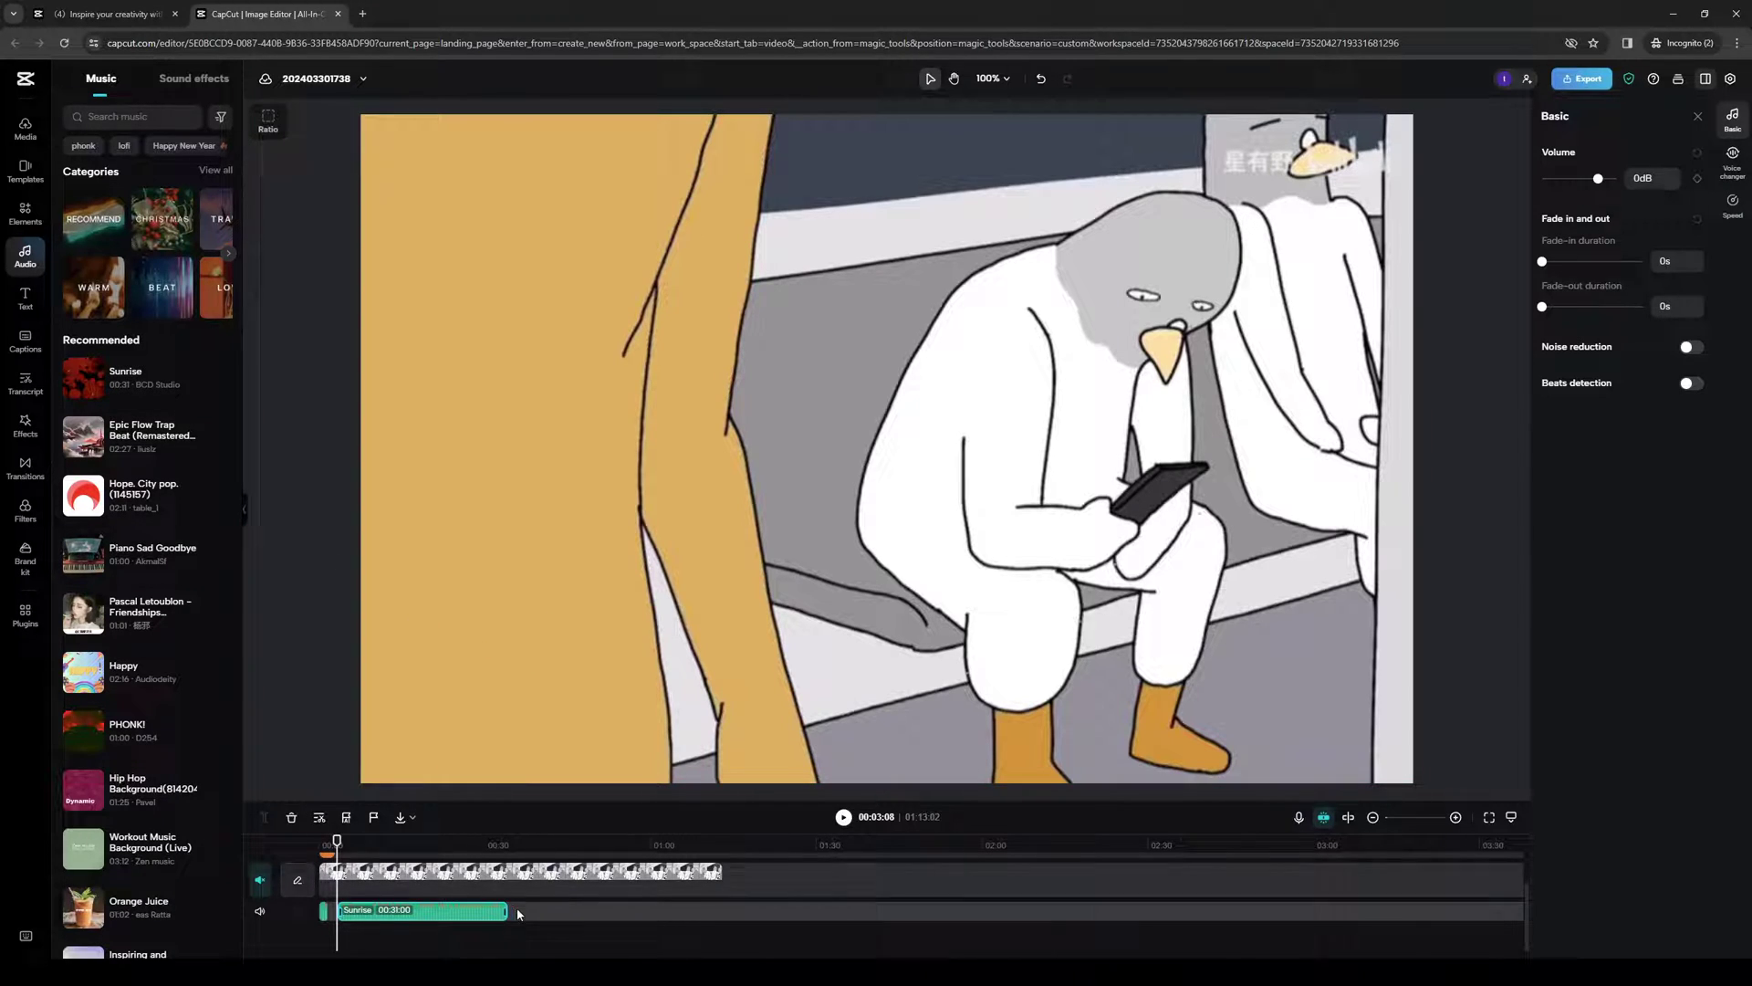
pyautogui.moveTo(480, 915); pyautogui.dragTo(620, 913)
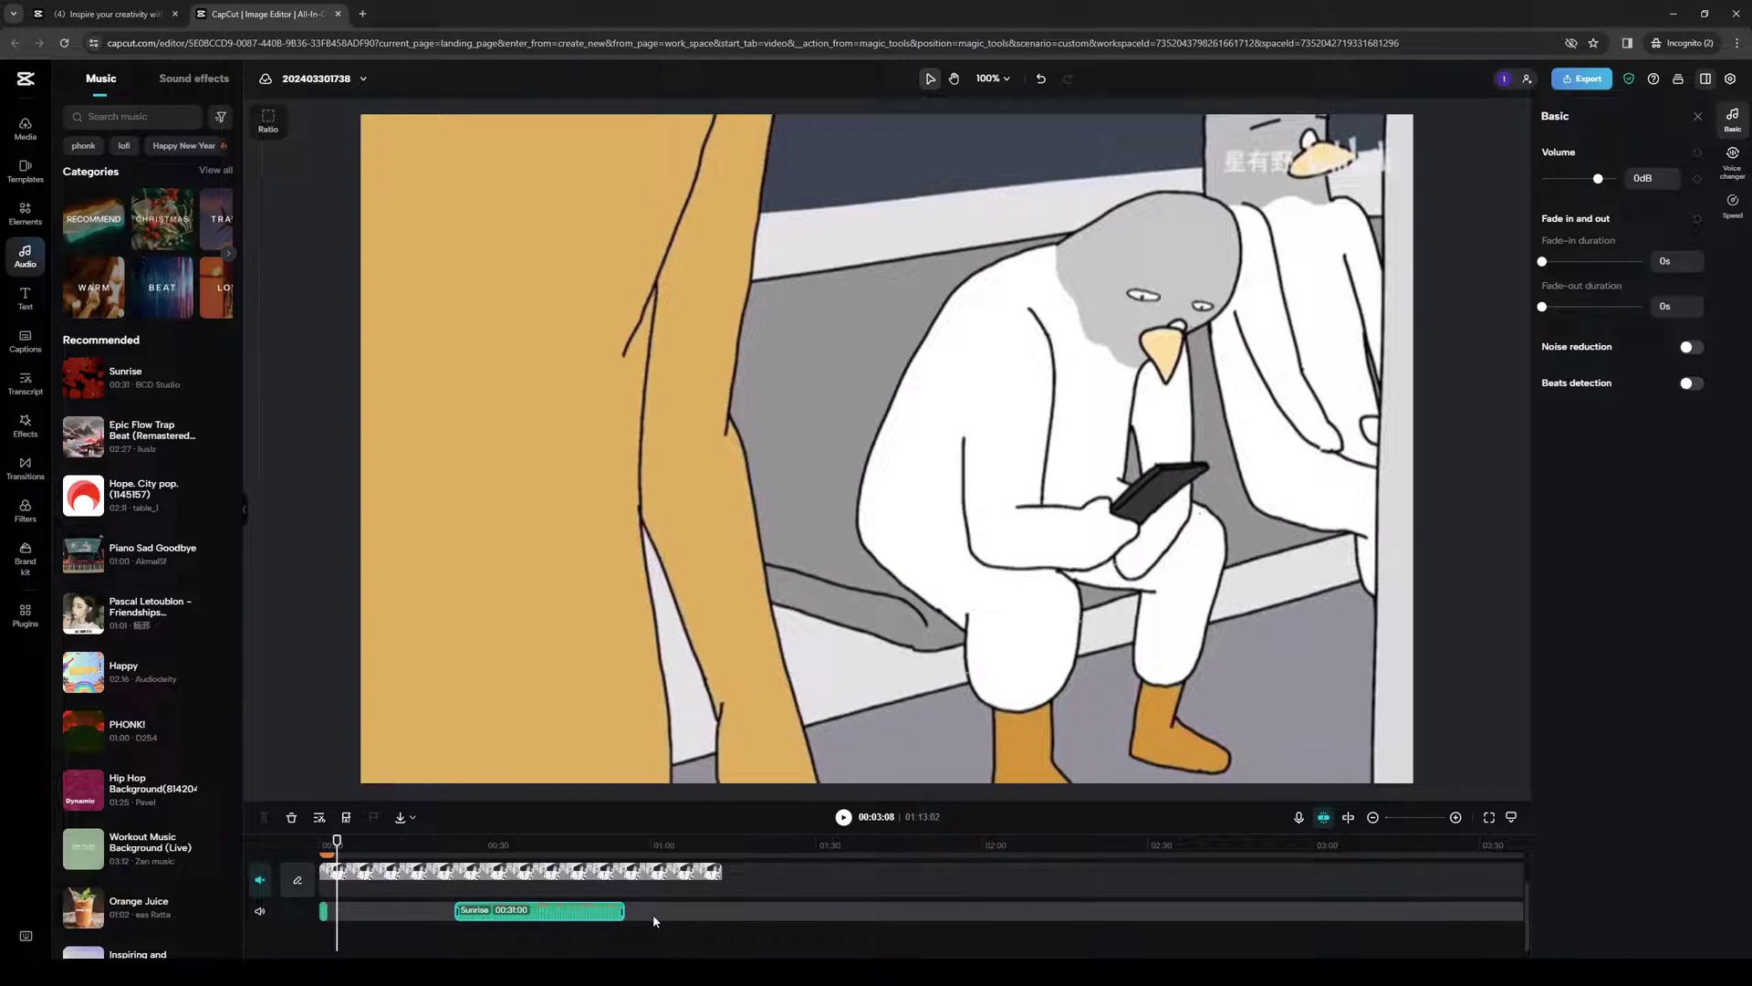